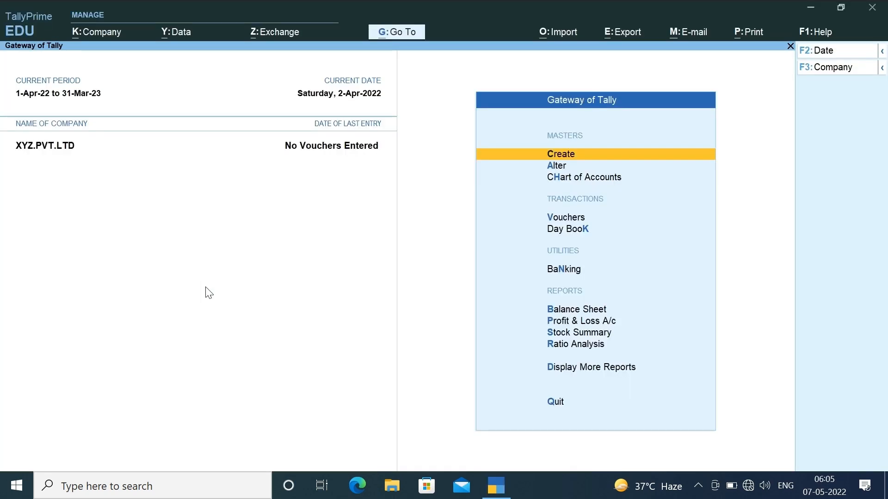
- Browse the reports menu down to the ledger report, then back out to the main menu
key("Down")
key("Down")
key("Down")
key("Down")
key("Down")
key("Down")
key("Down")
key("Down")
key("Down")
key("Down")
key("Down")
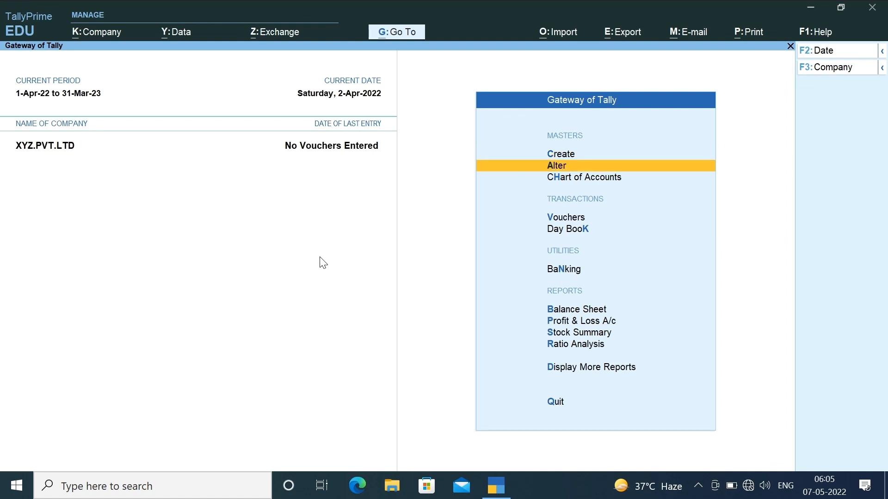
key("Up")
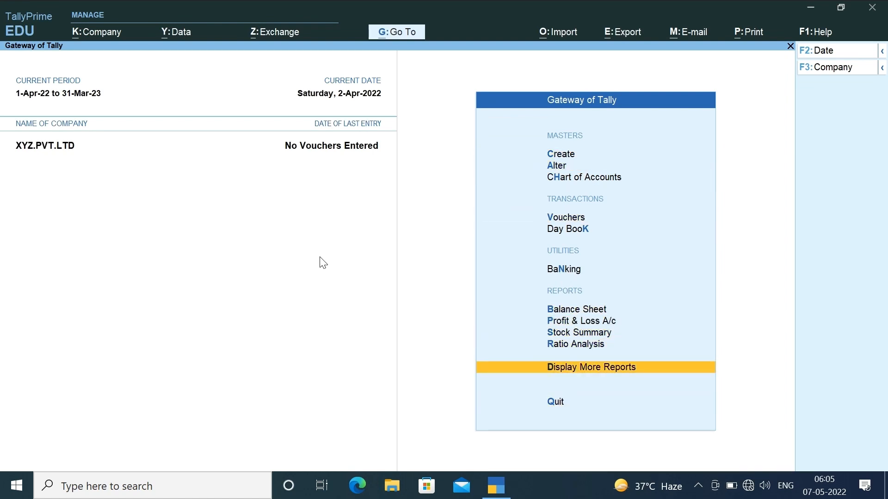
key("Return")
key("Down")
key("Down")
key("Down")
key("Down")
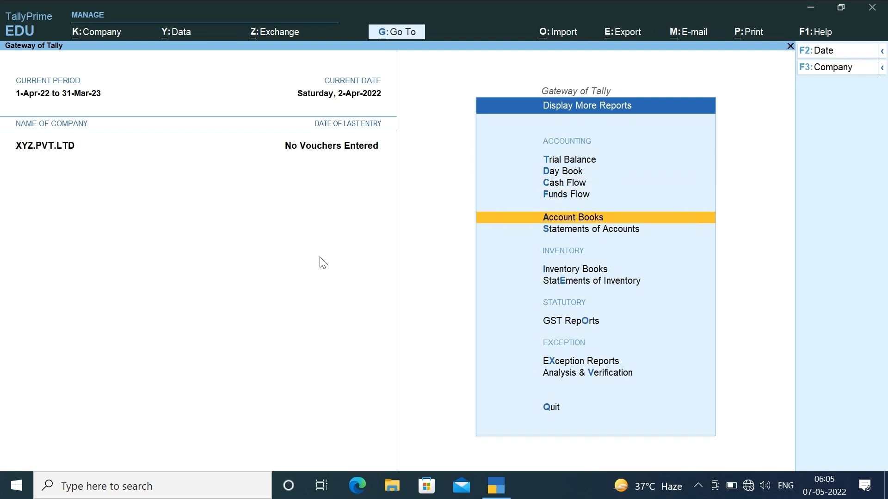
key("Return")
key("Down")
key("Return")
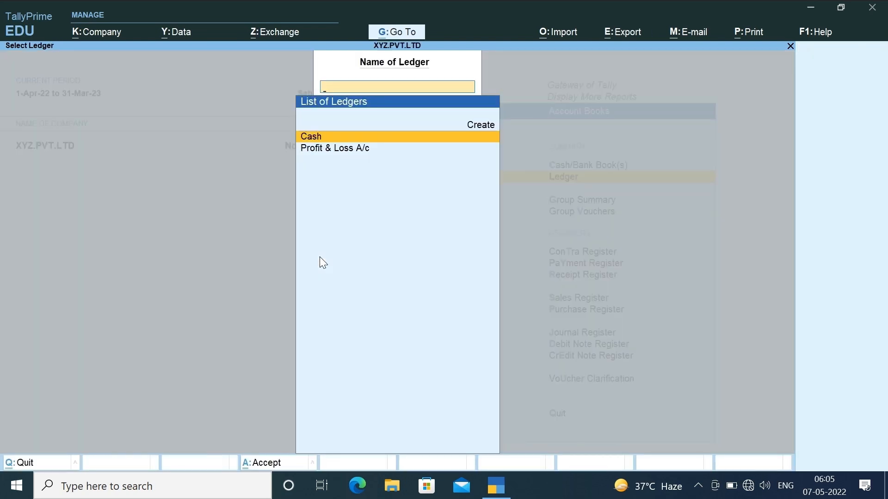
key("Escape")
key("Escape")
key("Escape")
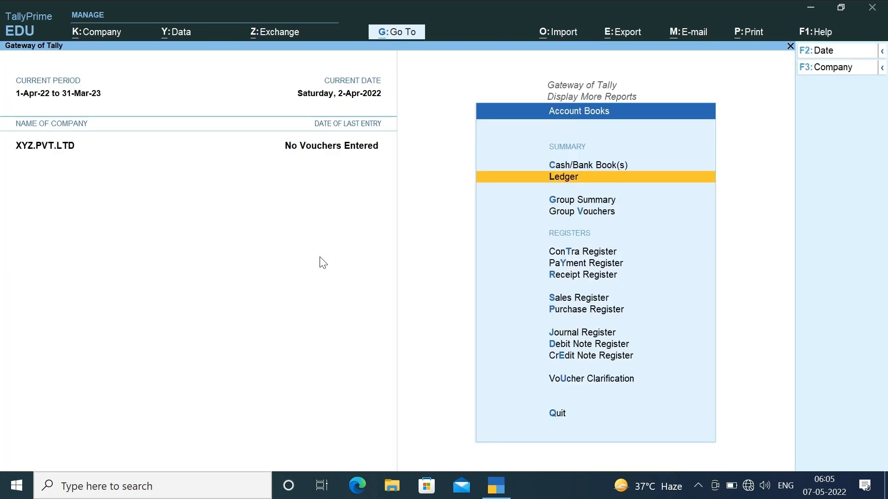
- Start a new ledger named VIJAY ENTERPRISES under Sundry Creditors
key("Down")
key("Down")
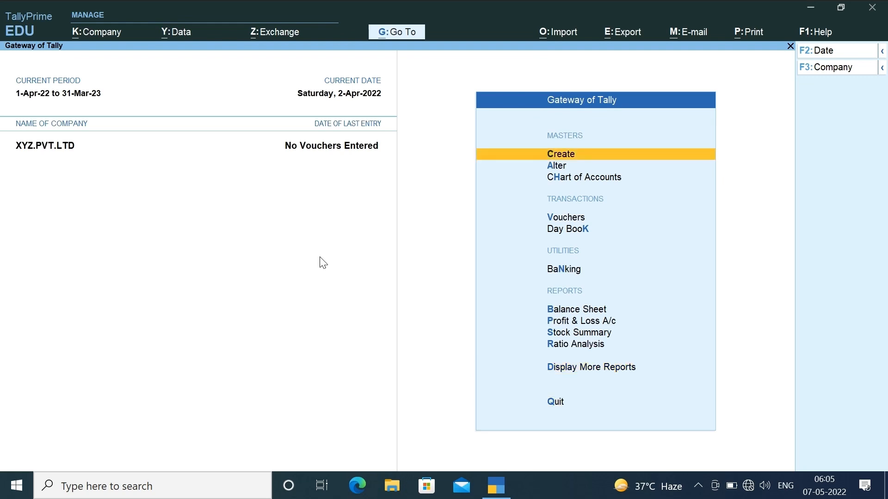
key("Return")
key("Down")
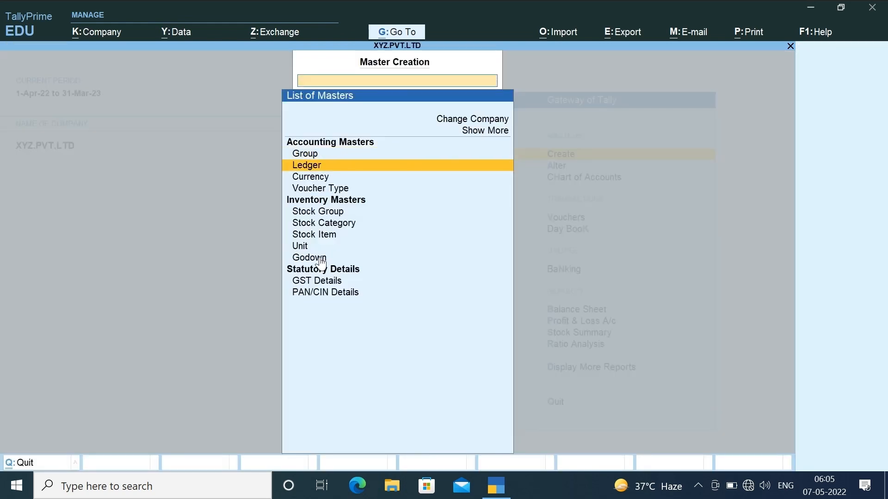
key("Return")
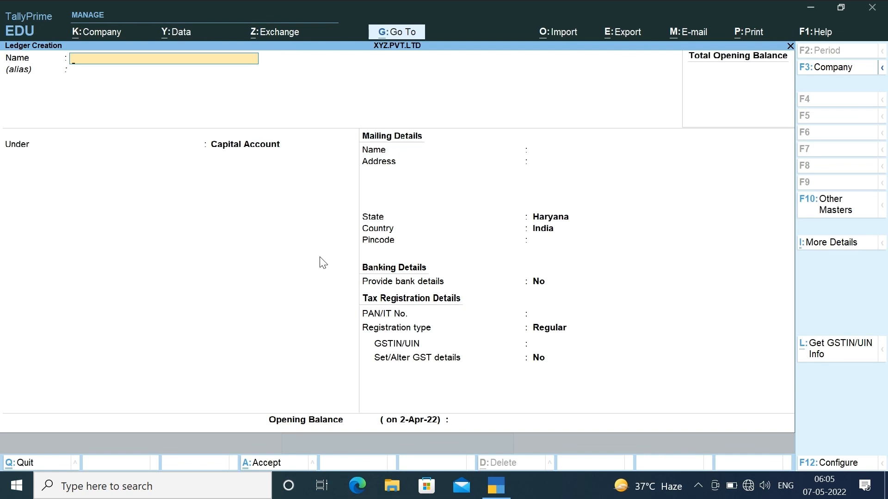
type("VIJAY ENTERPRISES")
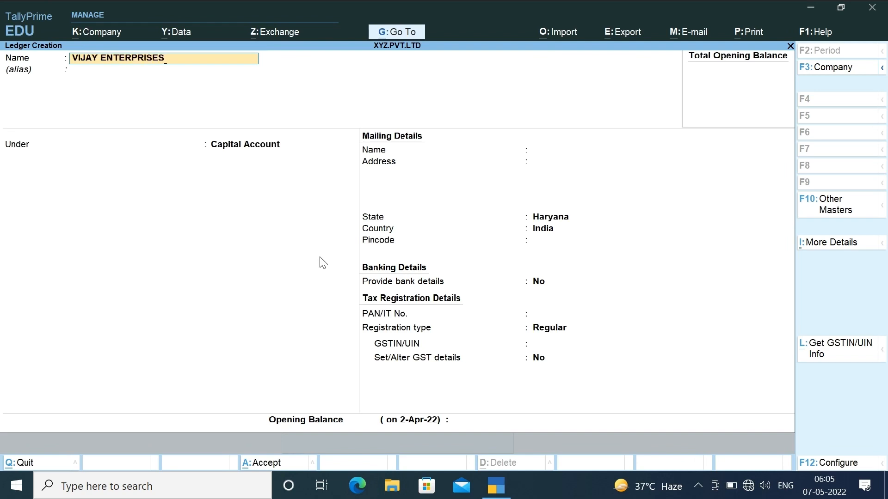
key("Return")
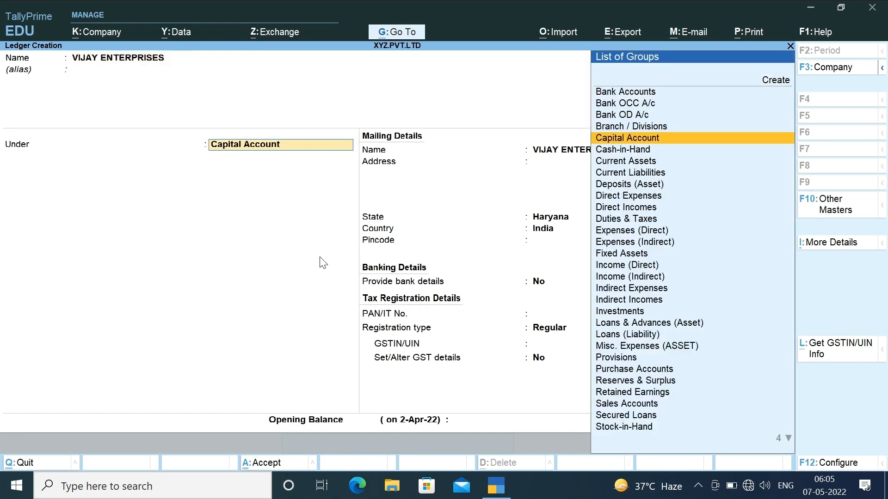
type("CRED")
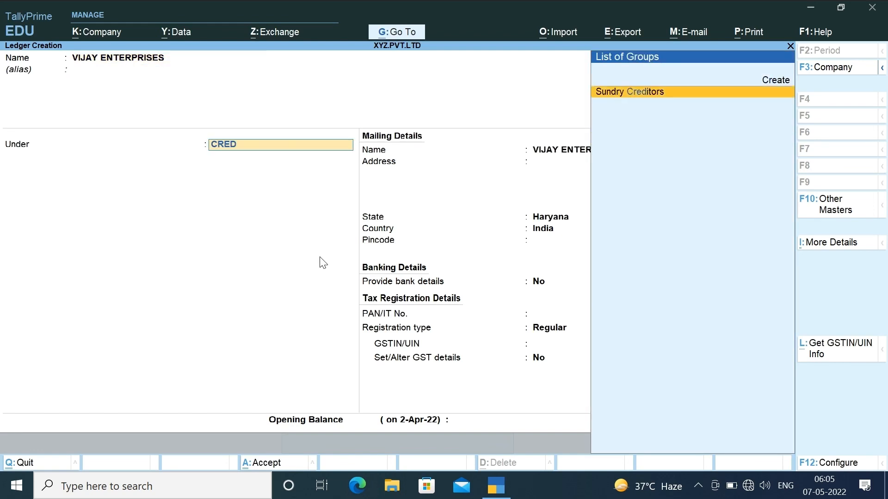
key("Return")
key("Return")
key("Return")
key("Return")
key("Return")
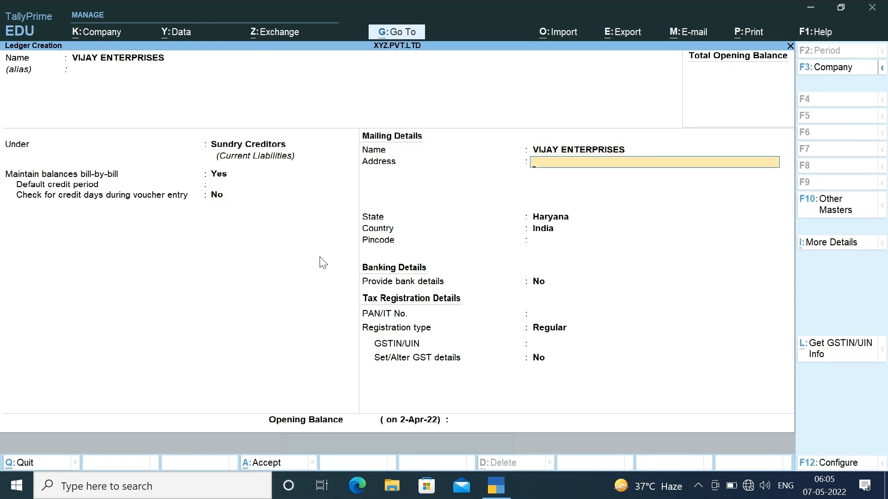
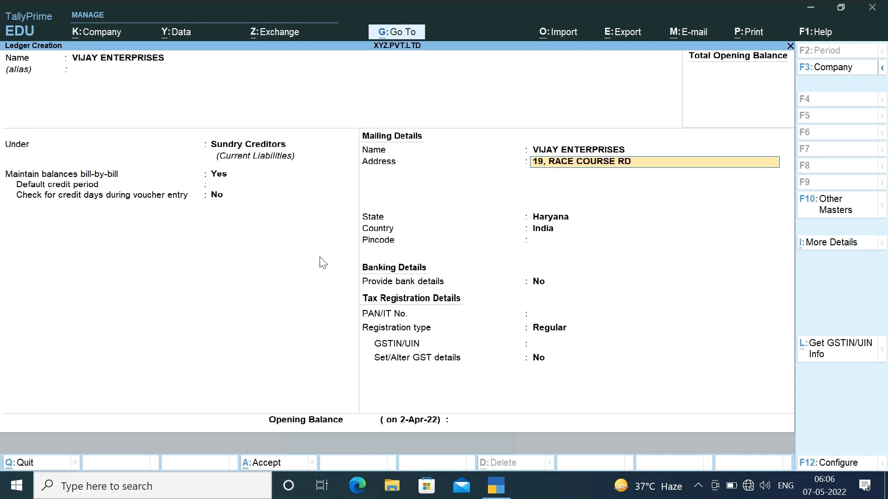
- Enter the three-line Guindy, Chennai address, state Tamil Nadu and pincode 600032
key("Return")
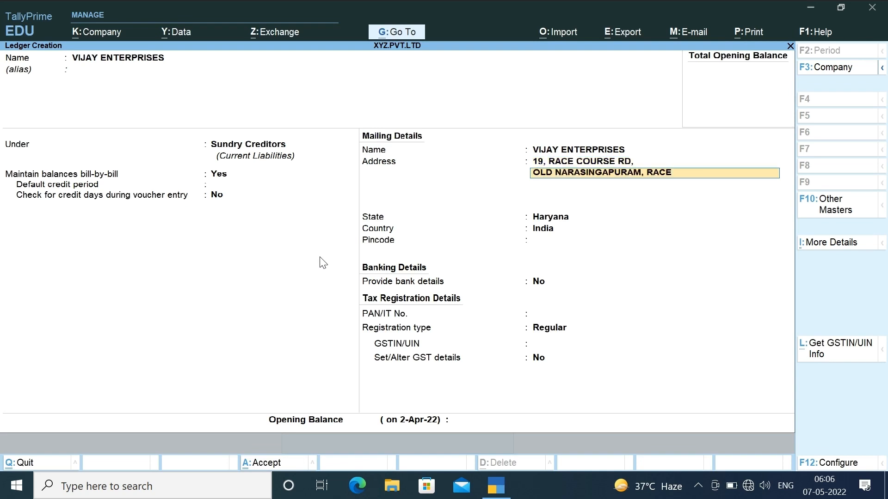
key("Return")
type("GUINDY")
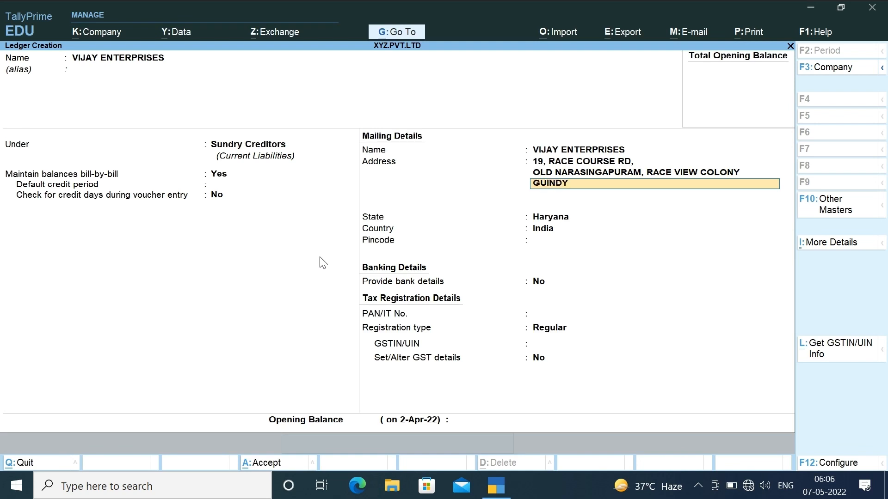
type(", CHENNAI, TAMIL NADU")
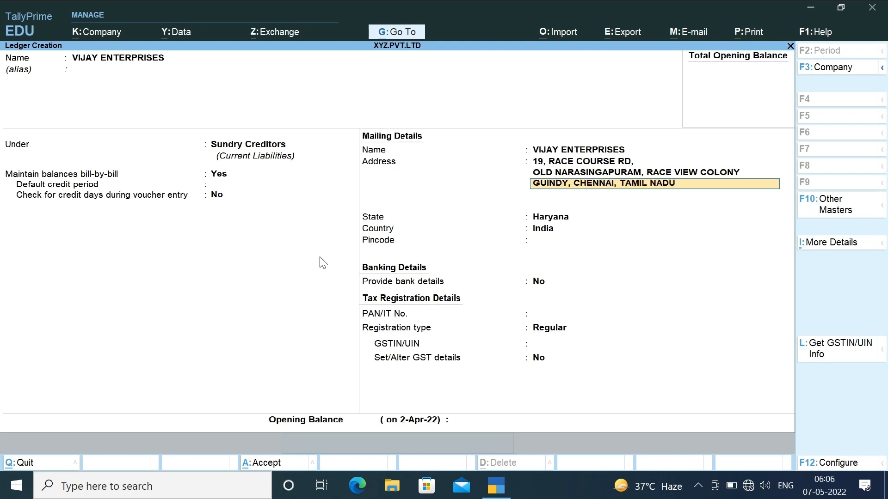
key("Return")
key("Return")
type("T")
key("Return")
type("6000")
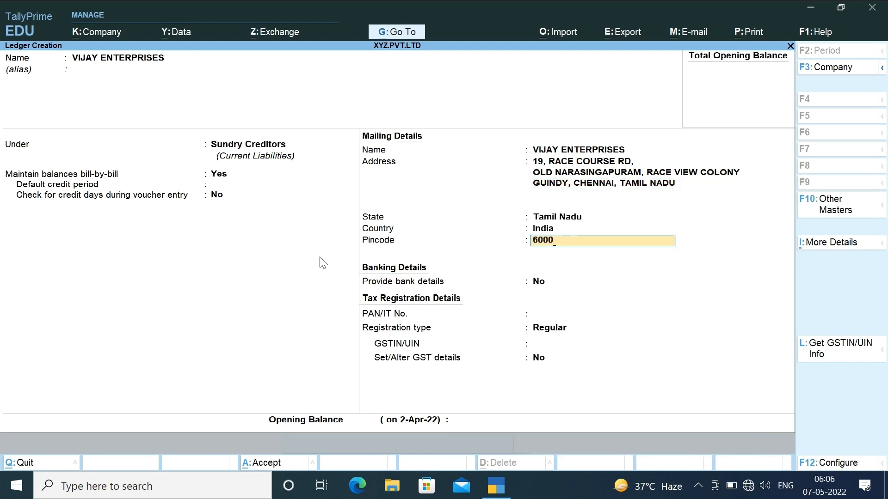
type("32")
key("Return")
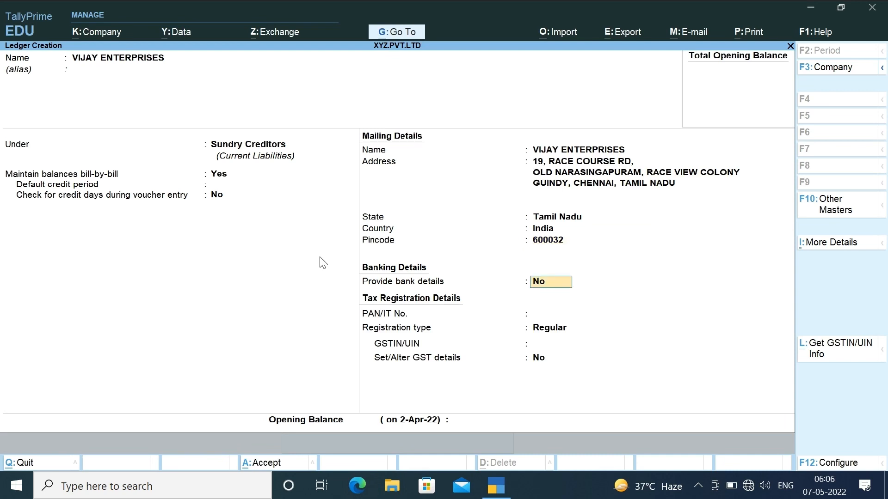
- Set the registration type to Unregistered and save the VIJAY ENTERPRISES ledger
key("Return")
key("Return")
key("Down")
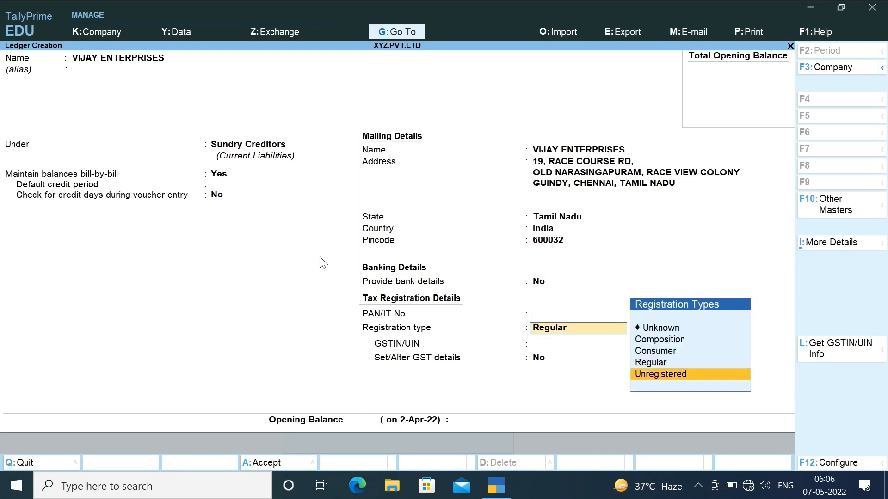
key("Up")
key("Up")
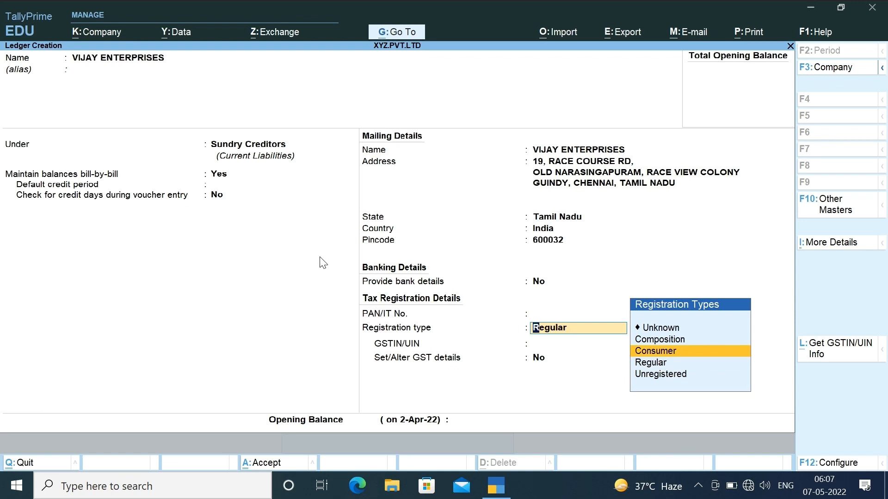
key("Up")
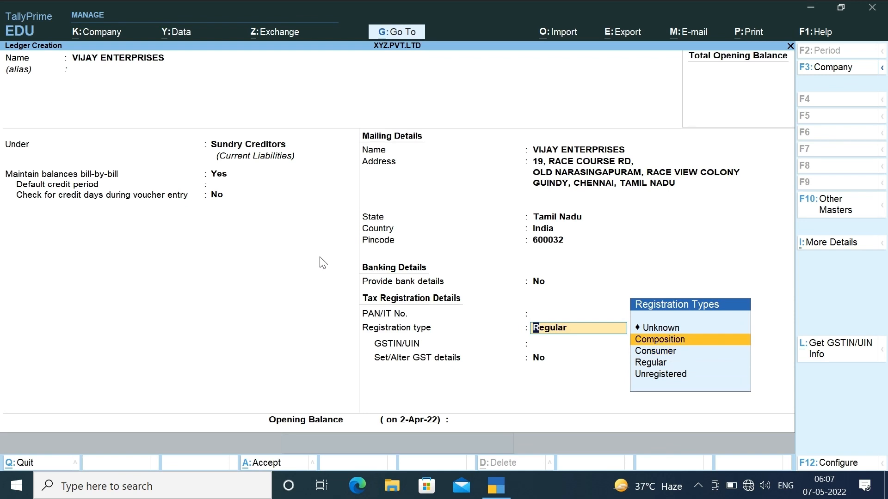
key("Down")
key("Down")
key("Down")
key("Return")
key("Return")
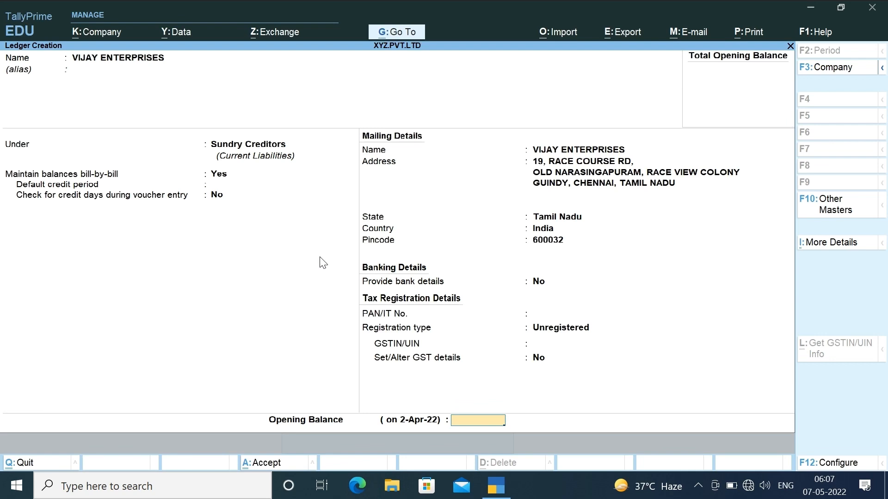
key("Return")
key("Return")
- Create a ledger named AJAY GARMENTS under Sundry Debtors
type("AJAY GARME")
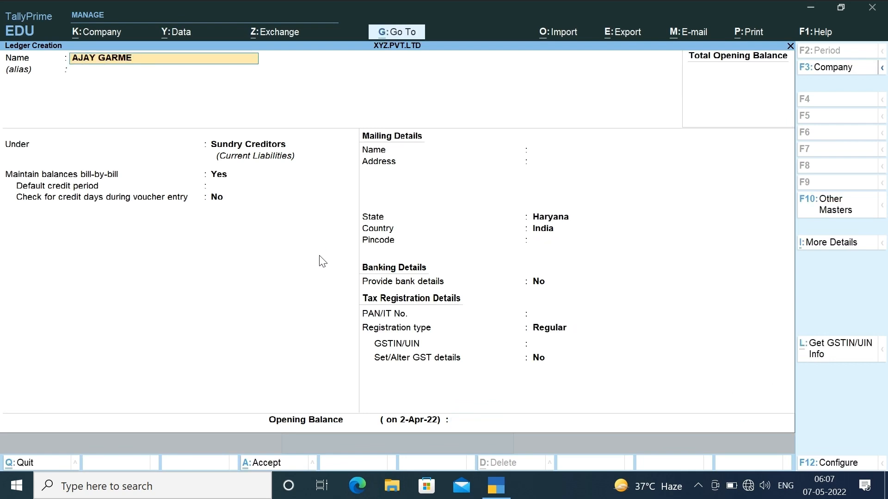
type("NTS")
key("Return")
key("Return")
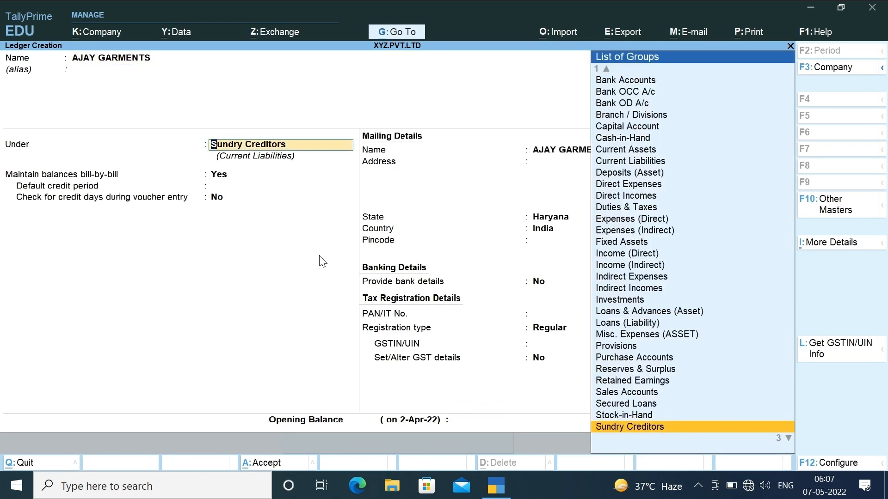
type("DEB")
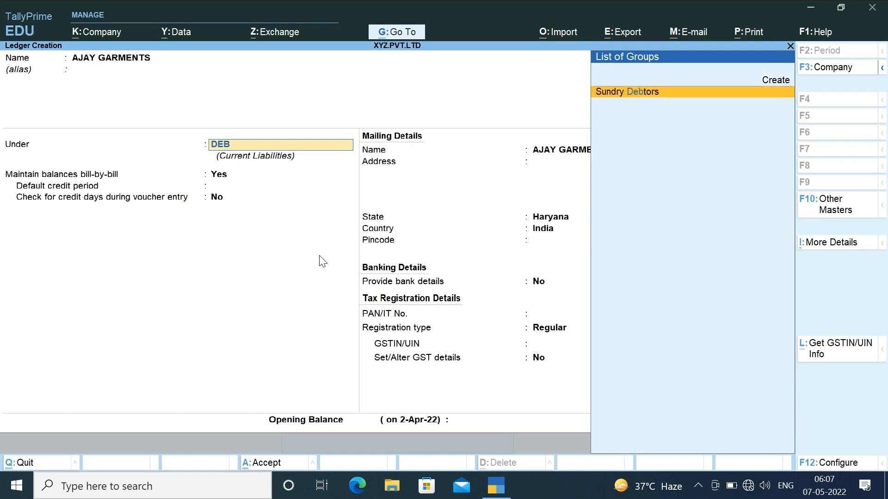
key("Return")
key("Return")
key("Return")
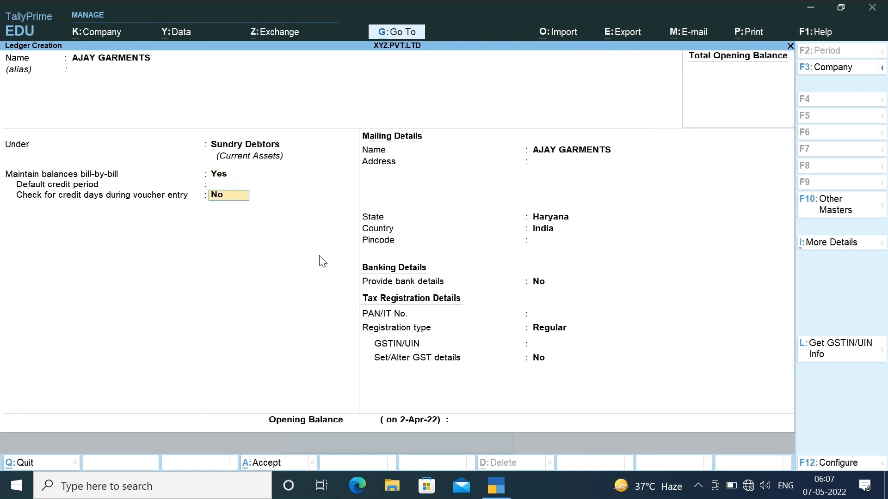
key("Return")
key("Return")
- Enter the Khera Bazaar, Jagadhri, Haryana address with pincode 135001
type("K")
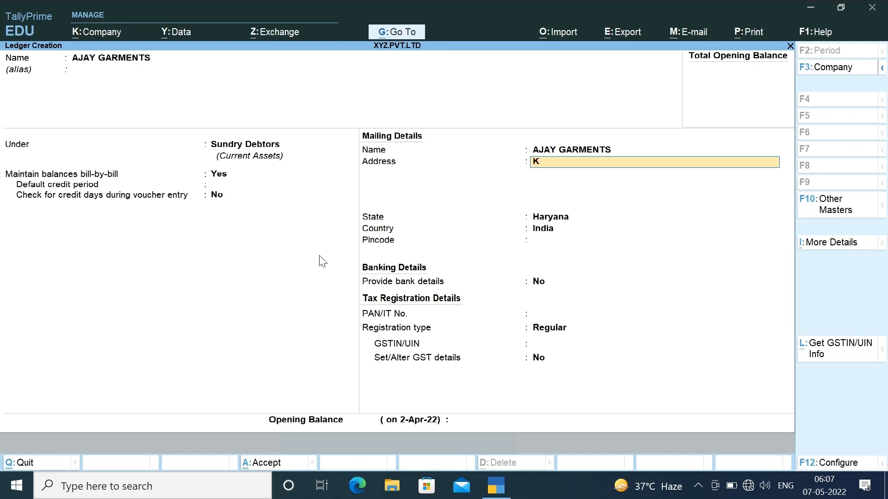
type("HERA BAZAAR, SAWAN PURI,")
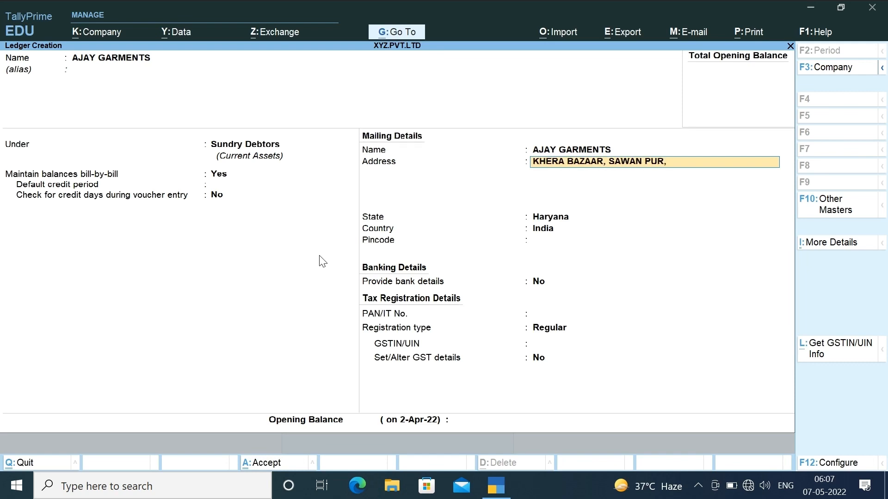
key("Return")
type("JAGADHRI,")
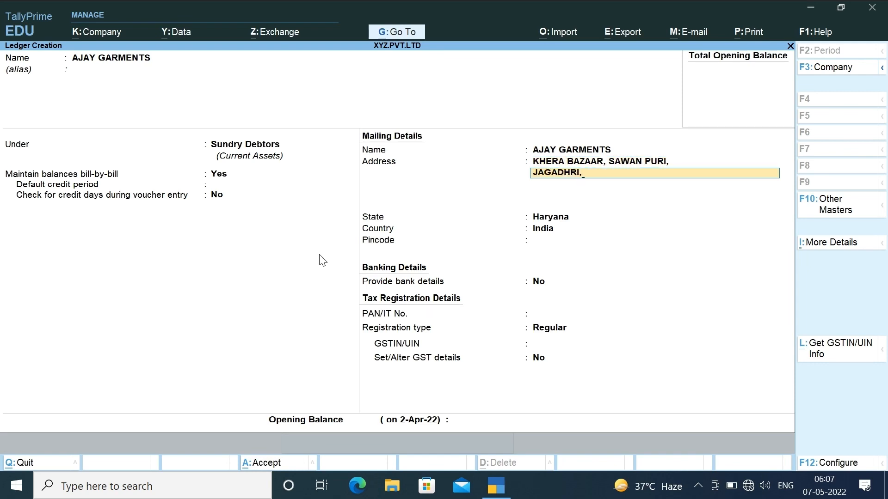
key("Return")
type("HARYANA")
key("Return")
key("Return")
type("13")
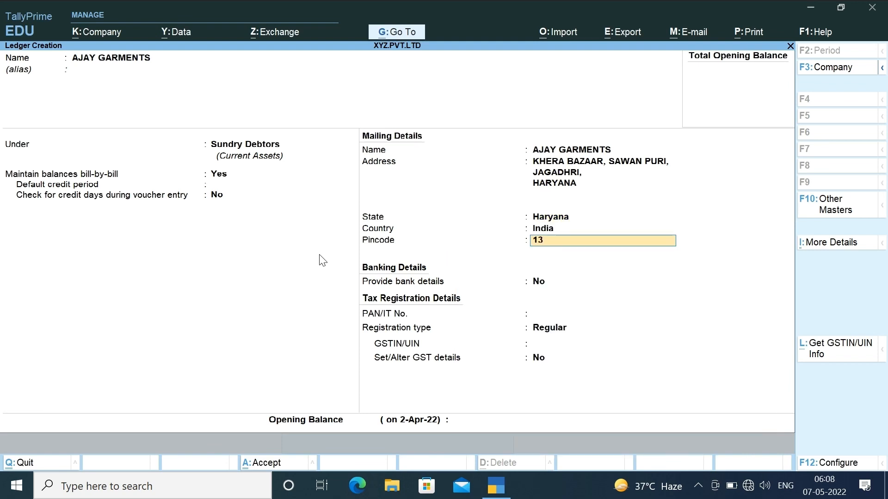
type("5001")
key("Return")
key("Return")
key("Return")
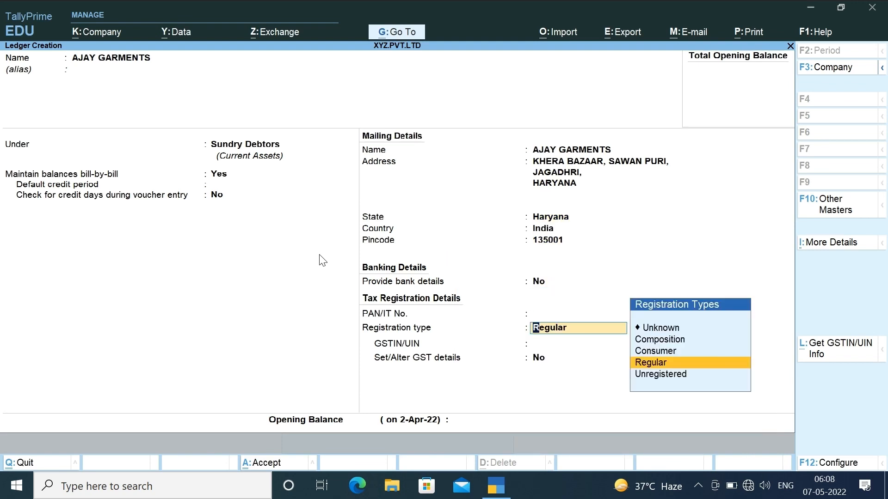
- Set the registration type to Consumer and save the AJAY GARMENTS ledger
key("Up")
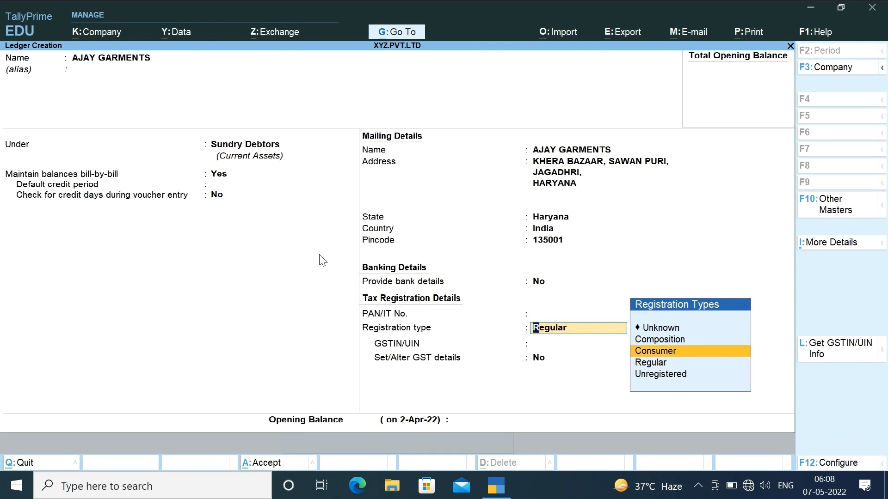
key("Return")
key("Return")
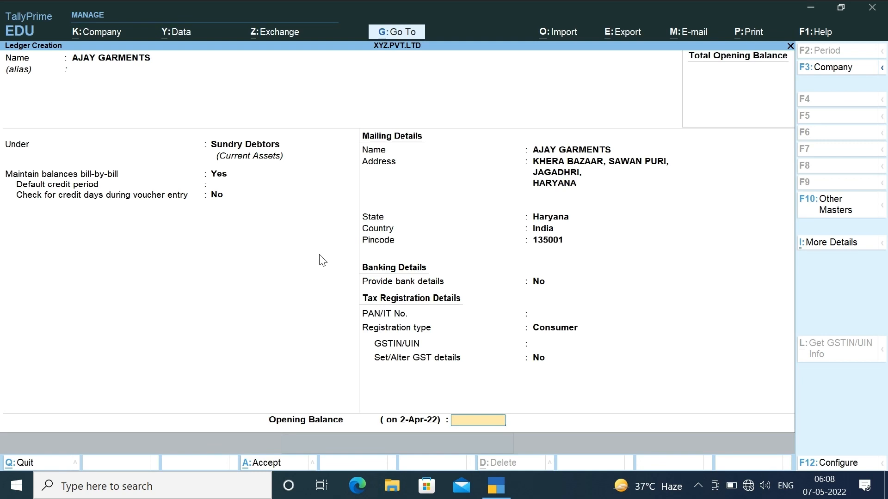
key("Return")
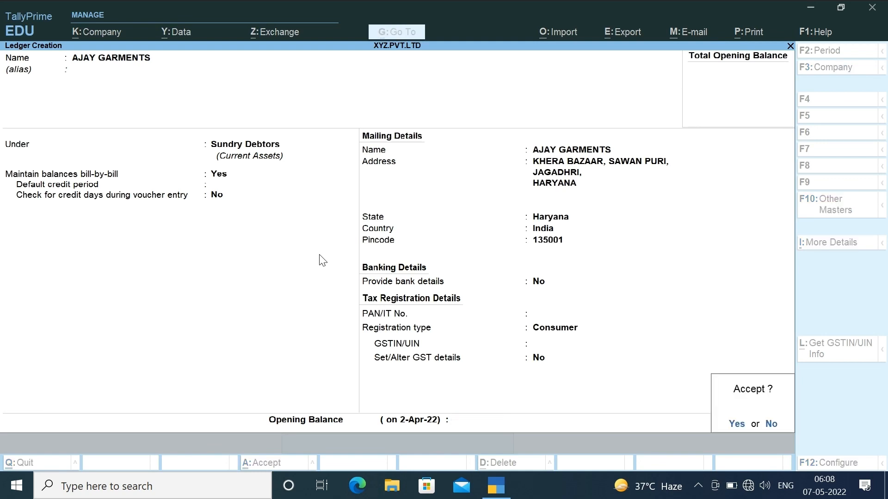
key("Return")
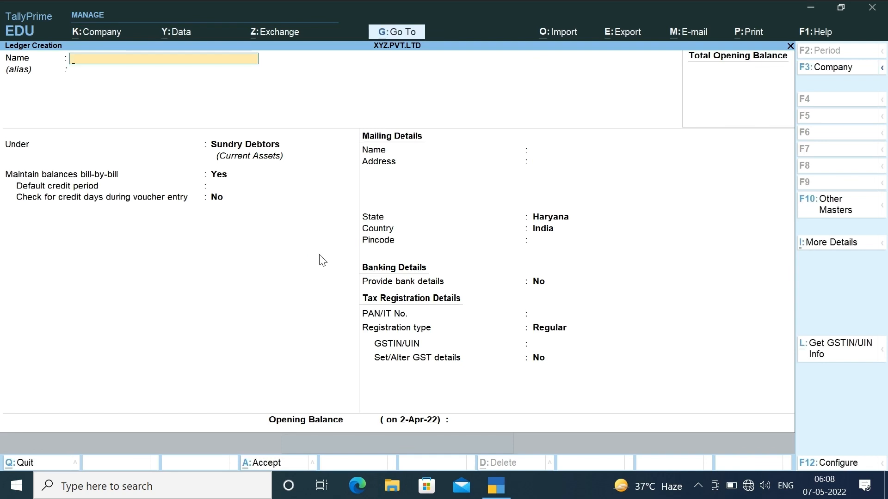
- Name the ledger PURCHASE A/C under Purchase Accounts with ledger type Not Applicable
type("PURCHASE A/C")
key("Return")
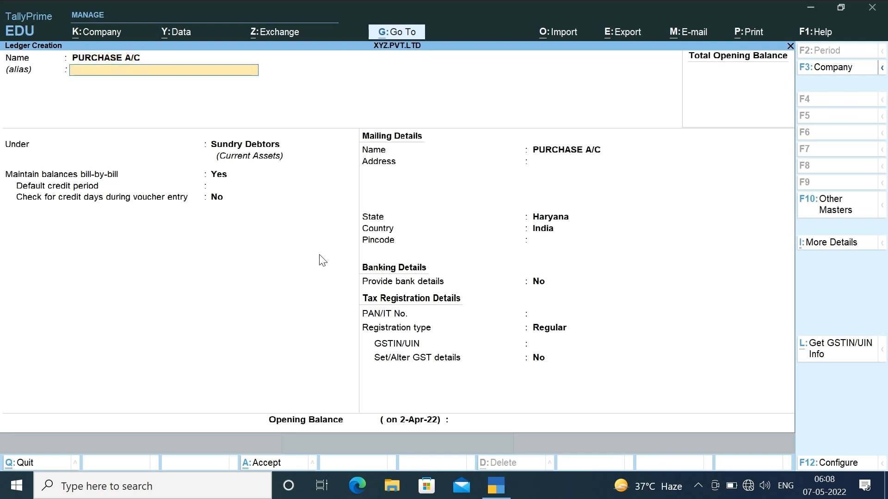
type("PUR")
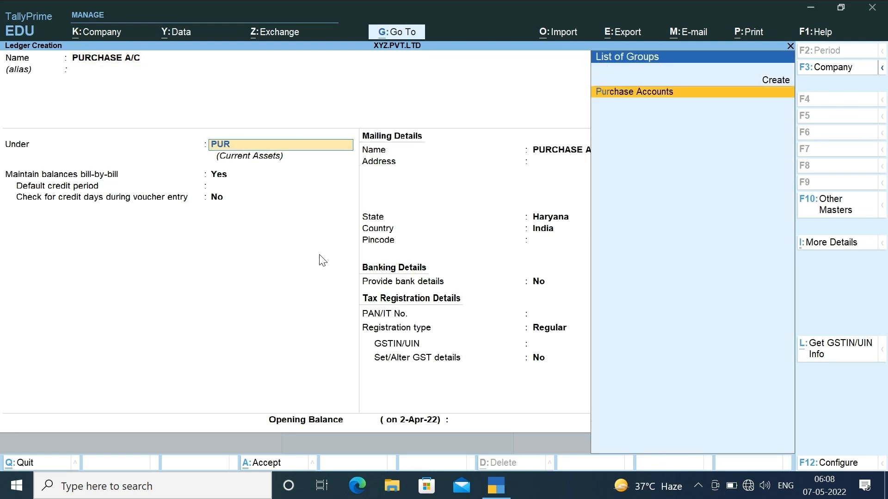
key("Return")
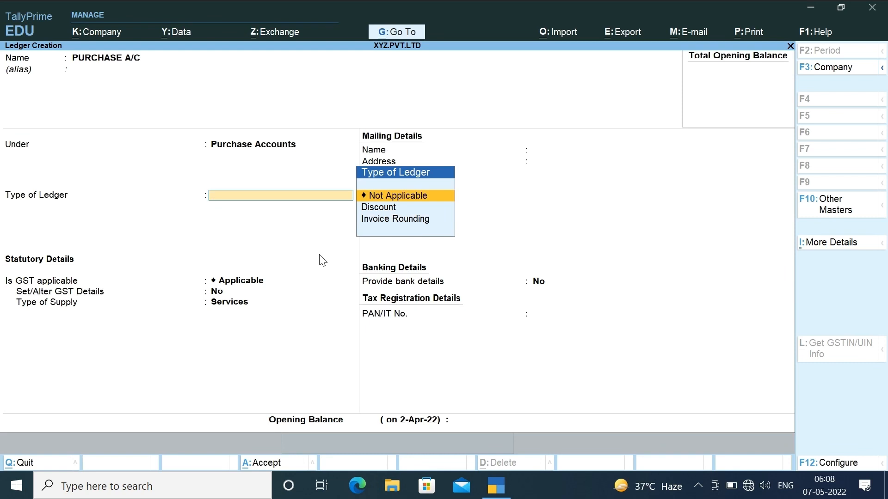
key("Return")
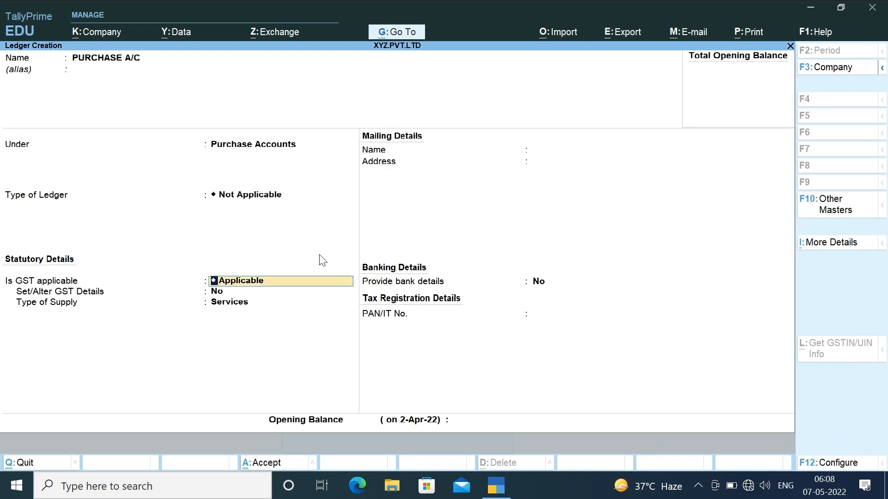
key("Return")
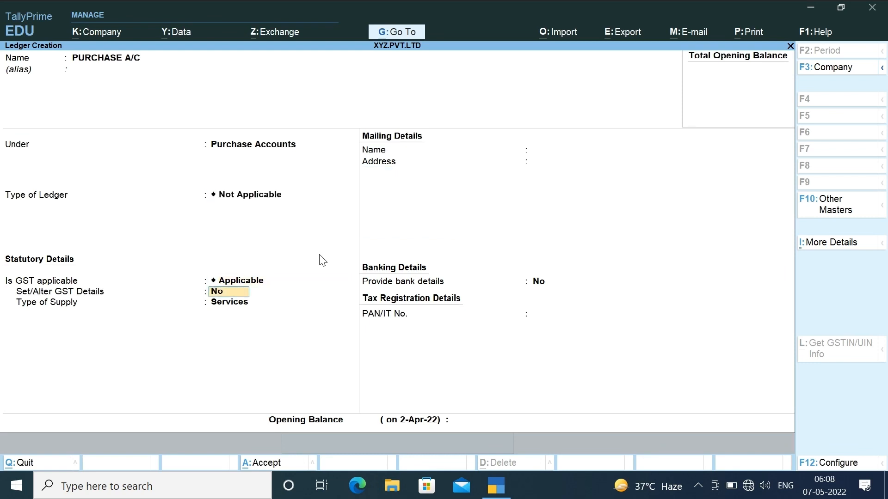
- Turn on GST details with Interstate Purchase Taxable as the nature of transaction
type("y")
key("Return")
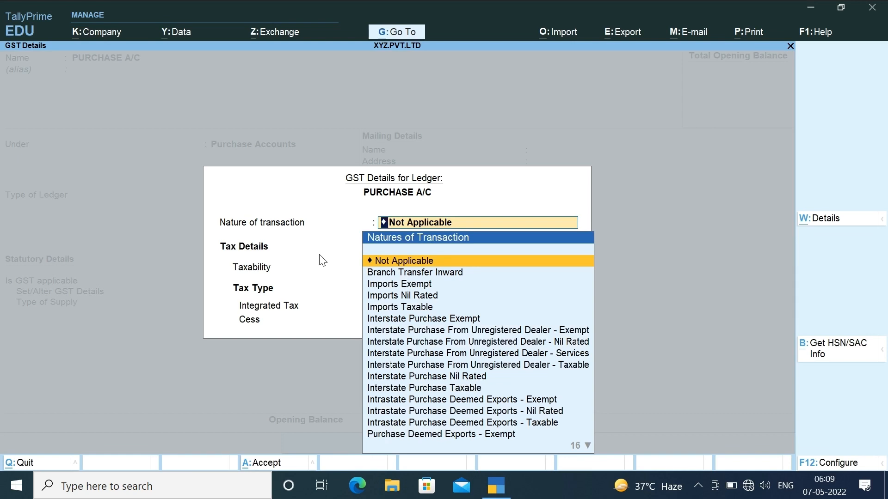
key("y")
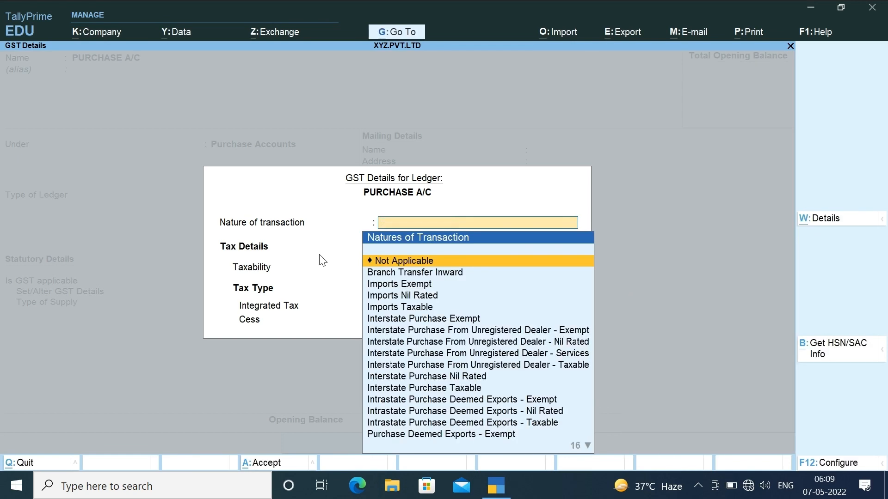
type("PURCHAS")
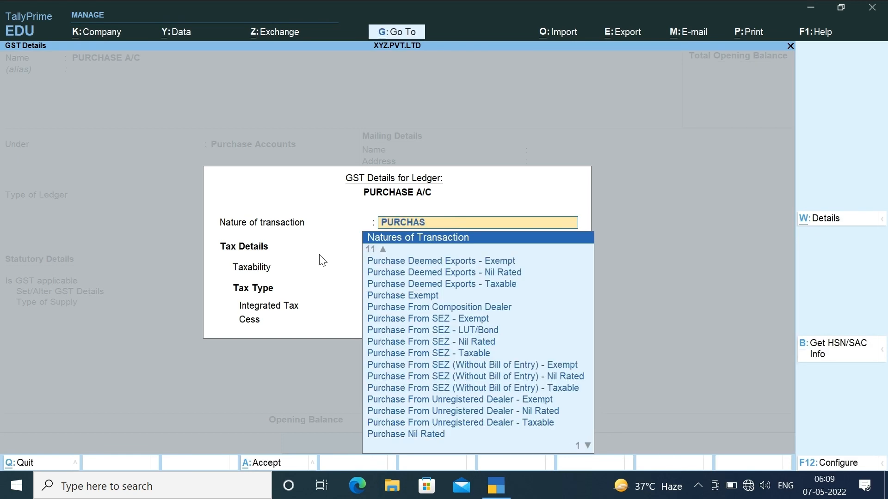
type("E T")
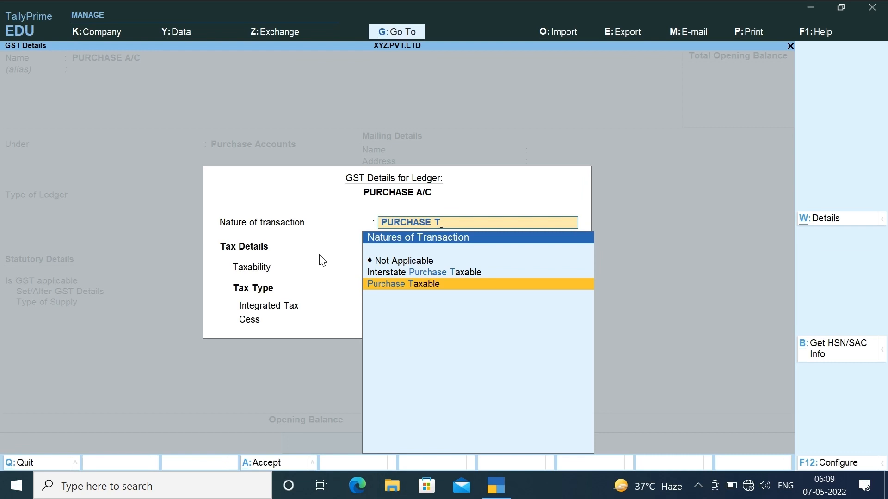
key("Up")
key("Down")
key("Up")
key("Down")
key("Up")
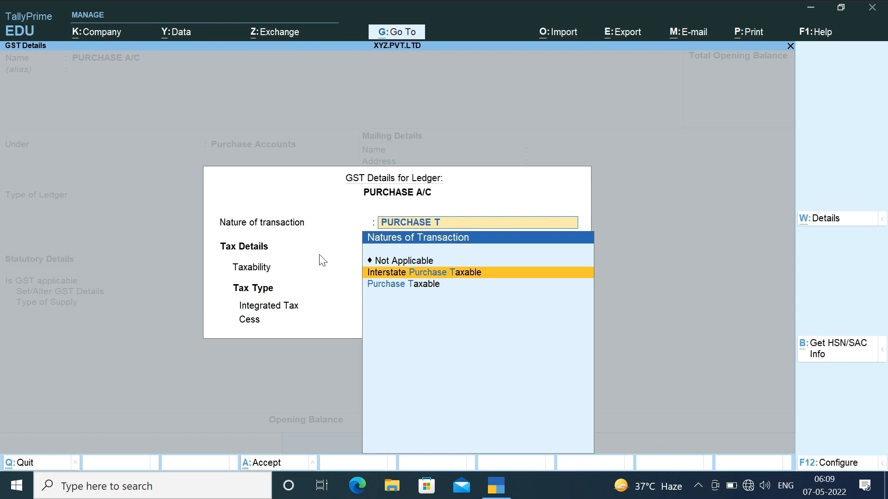
key("Return")
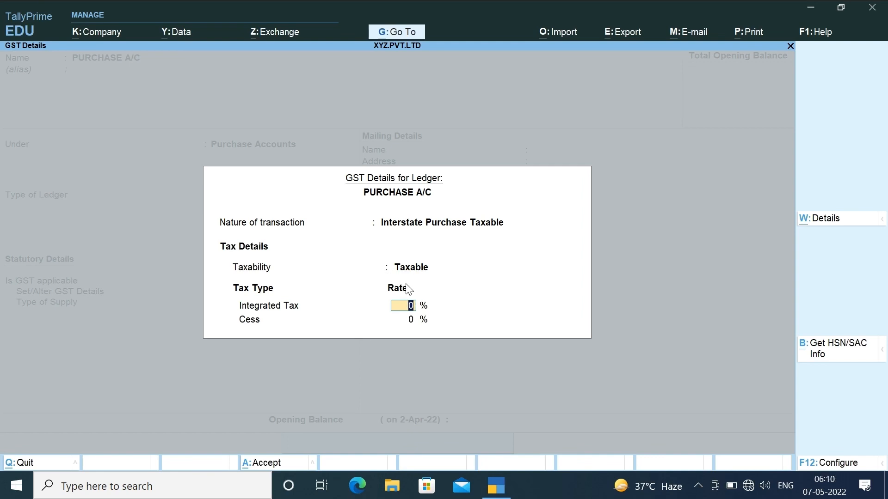
- Enter a 12% tax rate, choose Goods as supply type, accept, and name the next ledger SALE A/C
type("12")
key("Return")
key("Return")
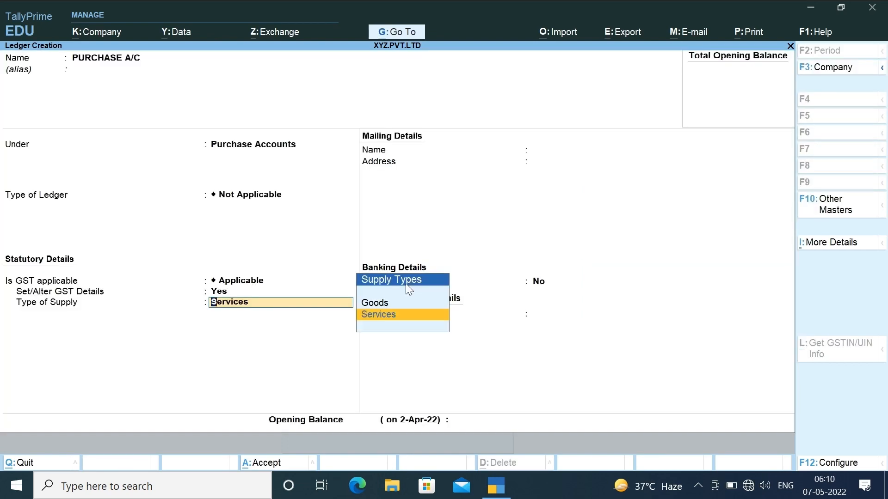
key("Up")
key("Return")
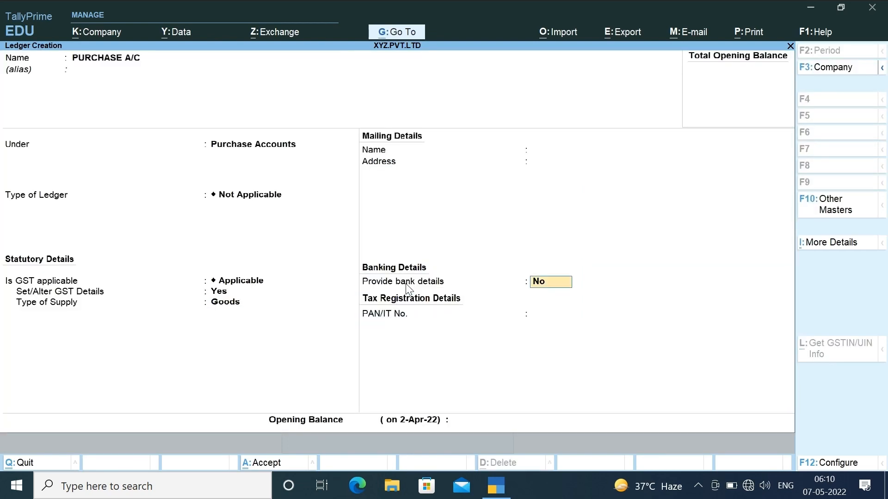
key("Return")
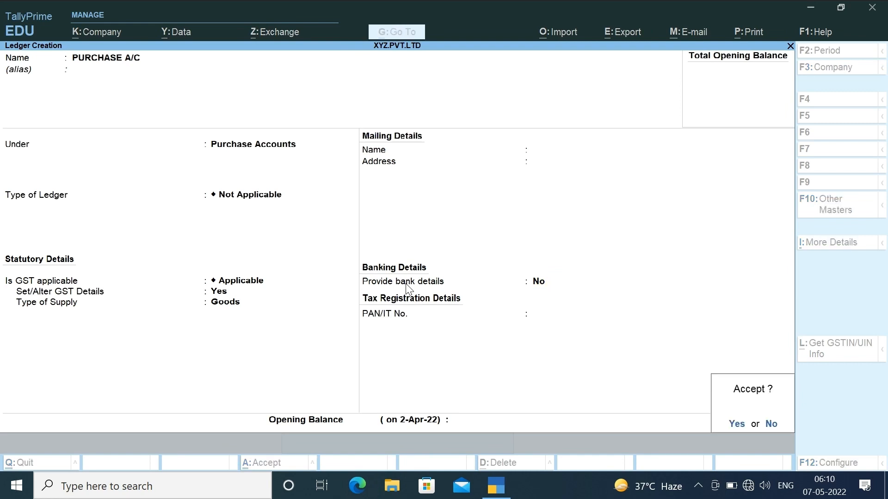
type("ySALE")
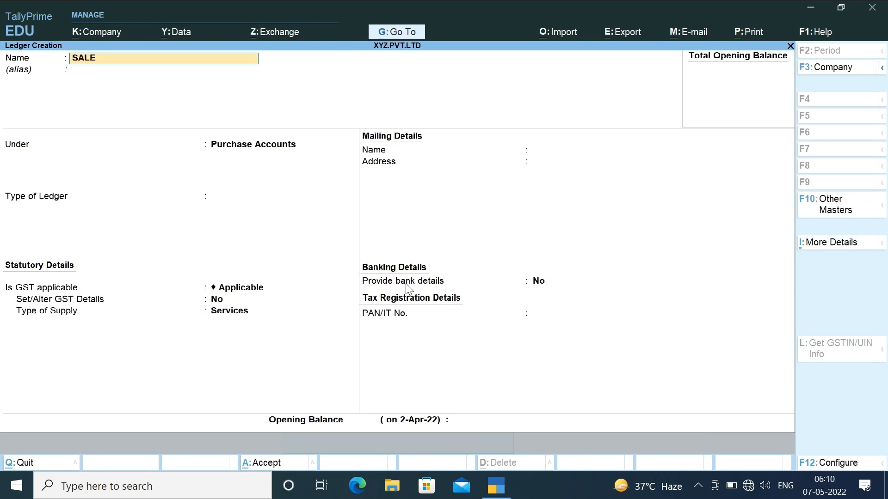
type(" A/C")
- Put the SALE A/C ledger under Sales Accounts with ledger type Not Applicable
key("Return")
key("Return")
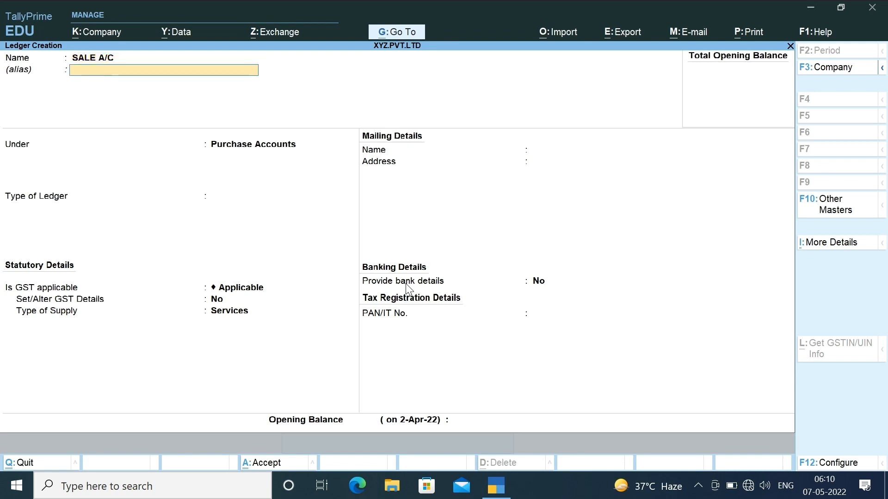
type("SALE")
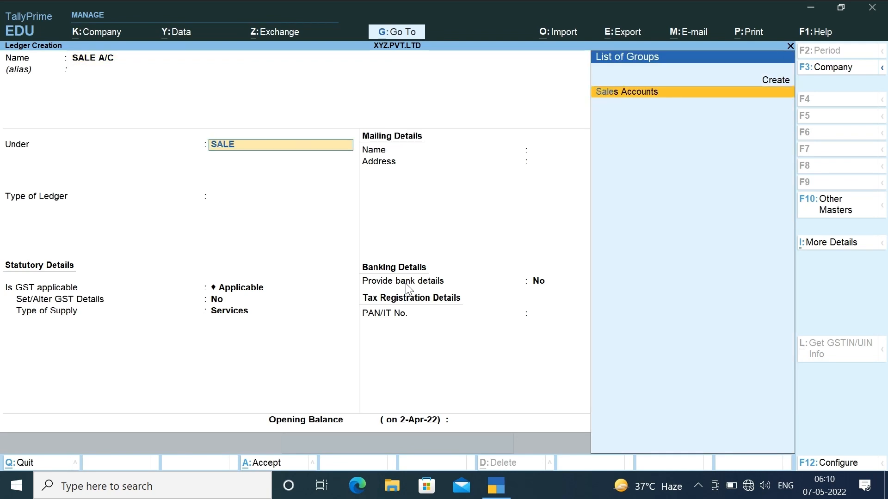
key("Return")
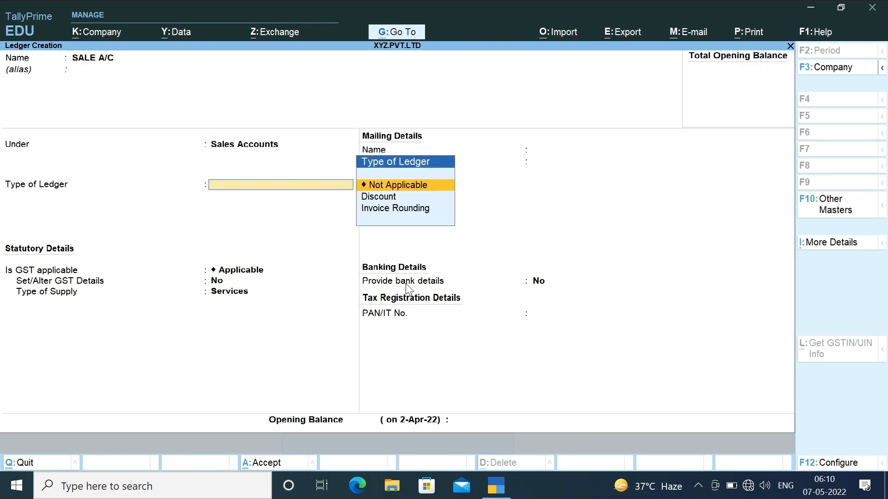
key("Down")
key("Down")
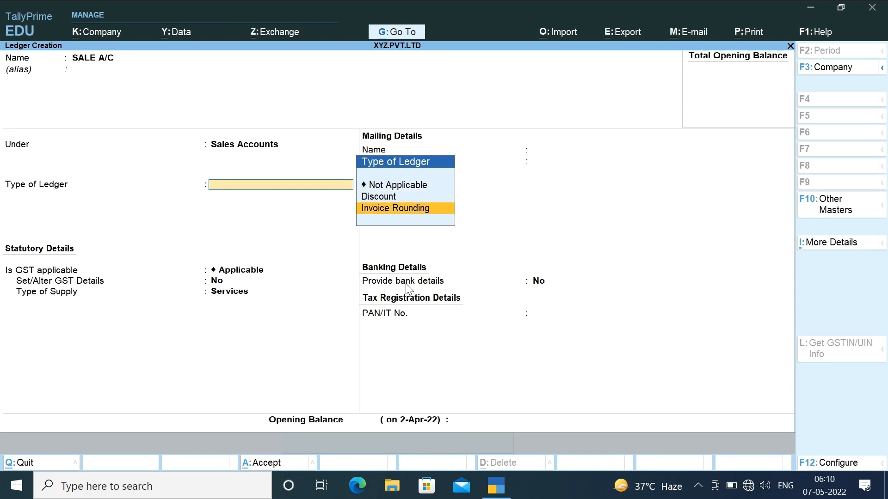
key("Up")
key("Up")
key("Return")
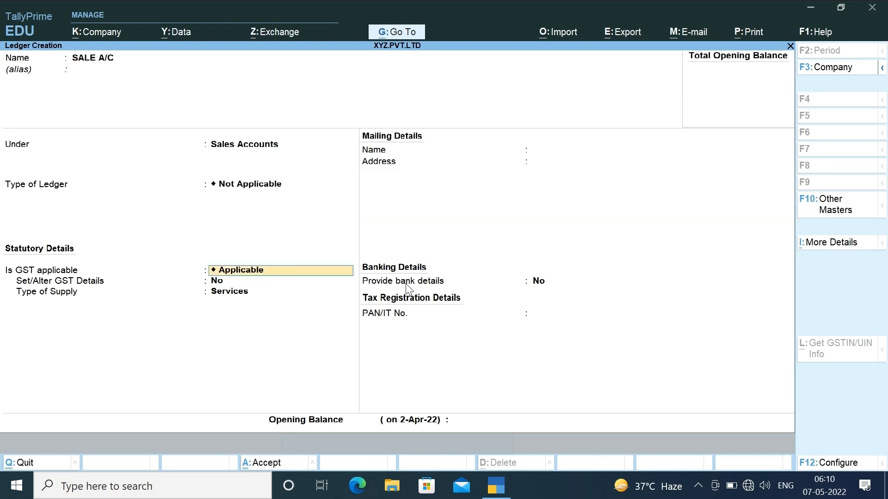
key("Return")
- Turn on GST details with Sales Taxable as the nature of transaction
type("y")
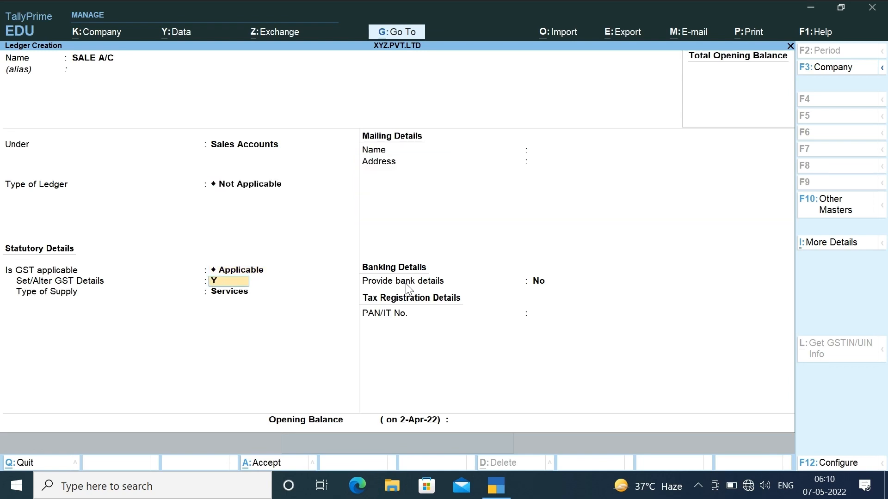
key("Return")
type("SALE")
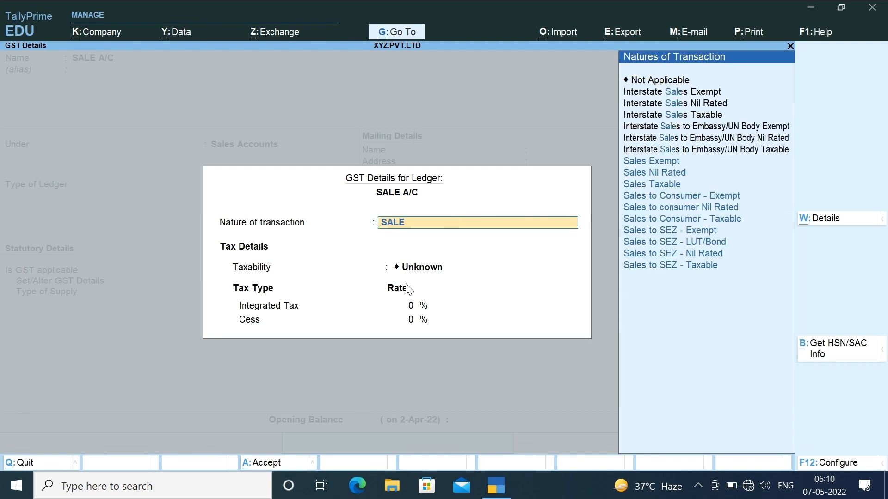
key("Down")
key("Down")
key("Down")
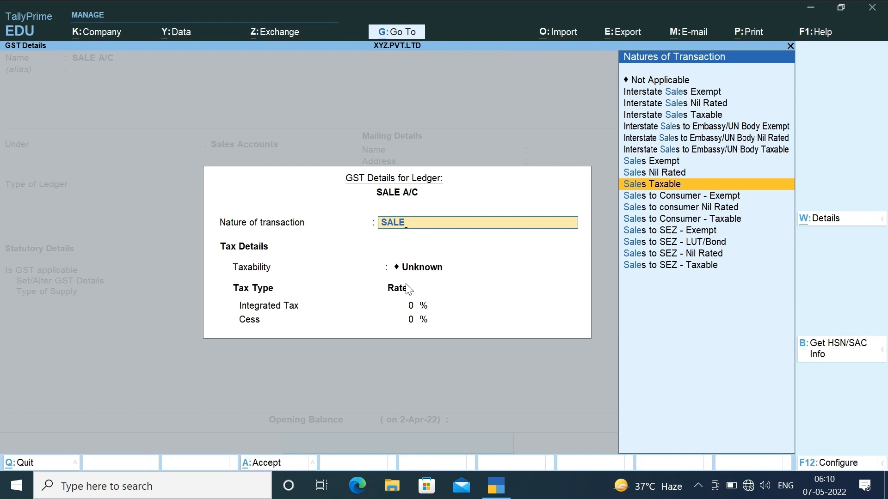
key("Up")
key("Up")
key("Up")
key("Up")
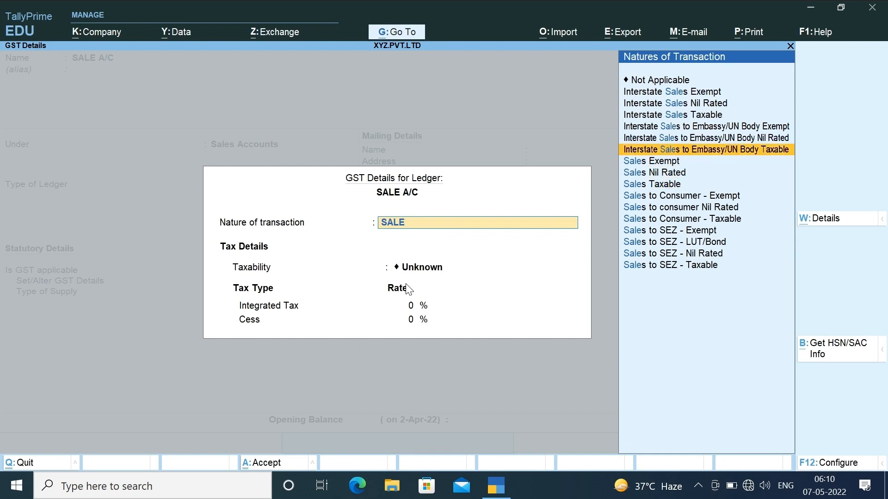
key("Up")
key("Up")
key("Up")
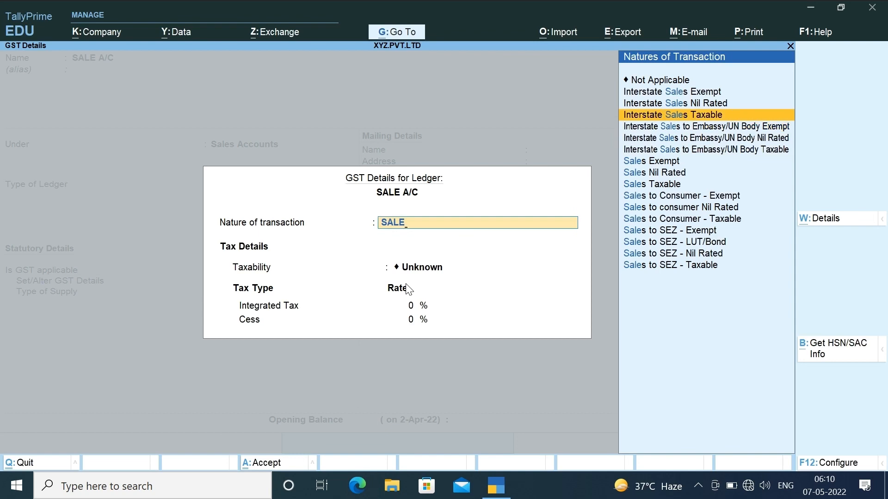
key("Down")
key("Down")
key("Down")
key("Down")
key("Down")
key("Down")
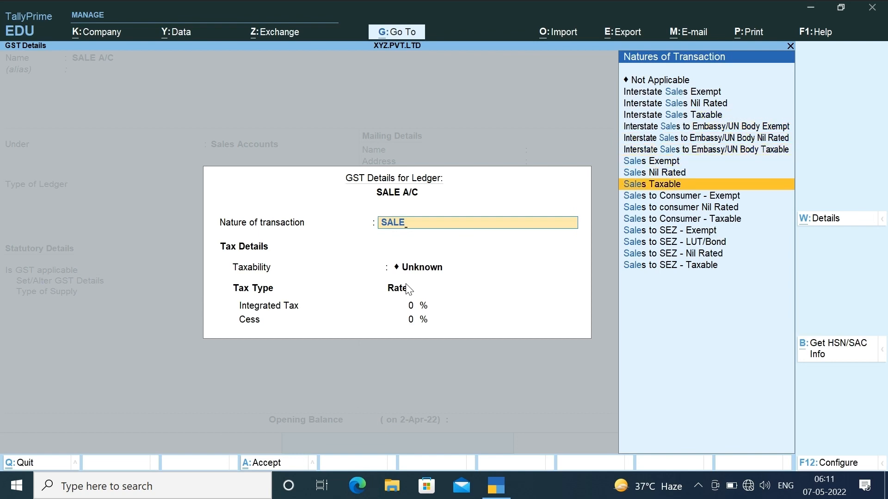
key("Return")
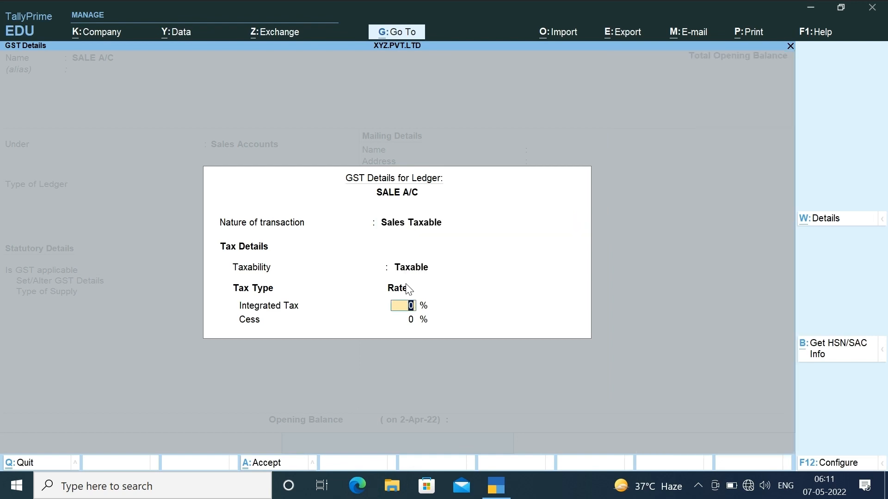
- Enter 12% integrated tax, choose Goods as the supply type, and save the ledger
type("12")
key("Return")
key("Return")
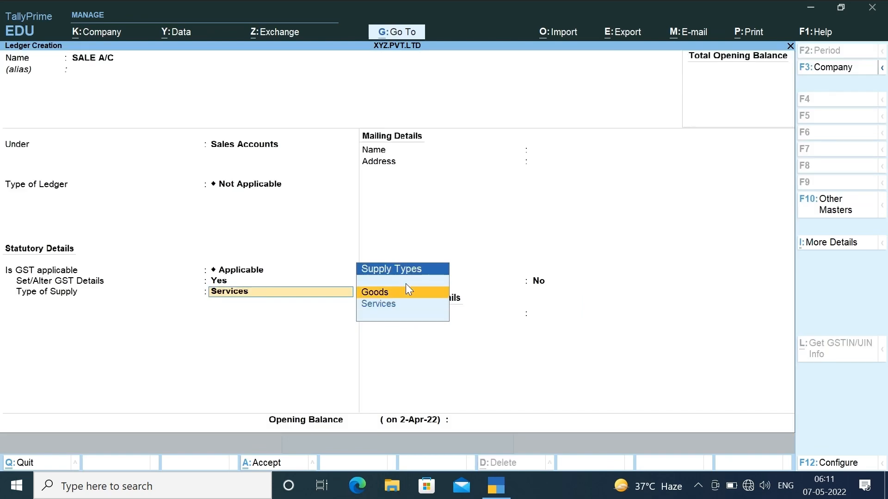
key("Return")
key("Return")
key("Return")
key("Return")
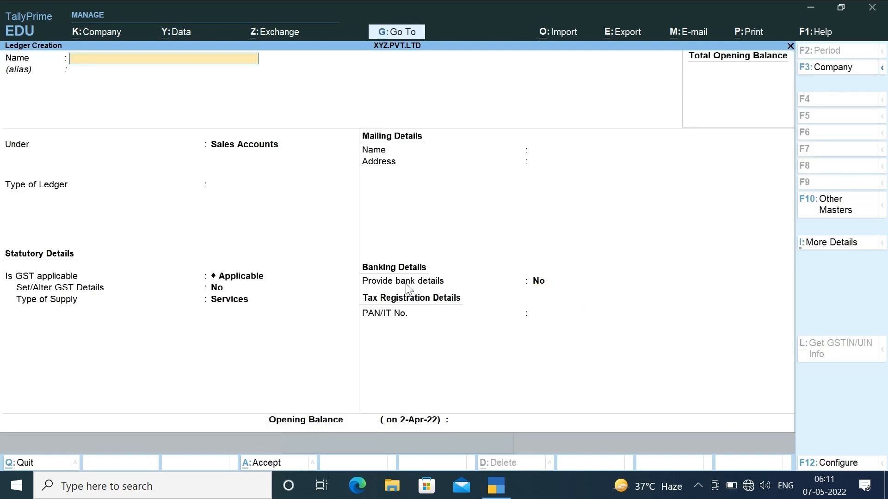
- Name the ledger IGST INPUT 12% under Duties & Taxes with duty type GST
type("IGST INPUT 1")
type("2%")
key("Return")
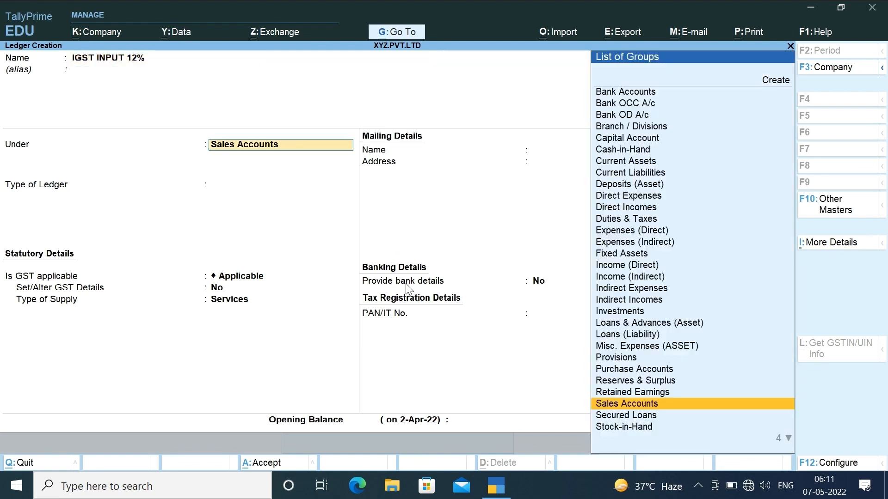
type("DU")
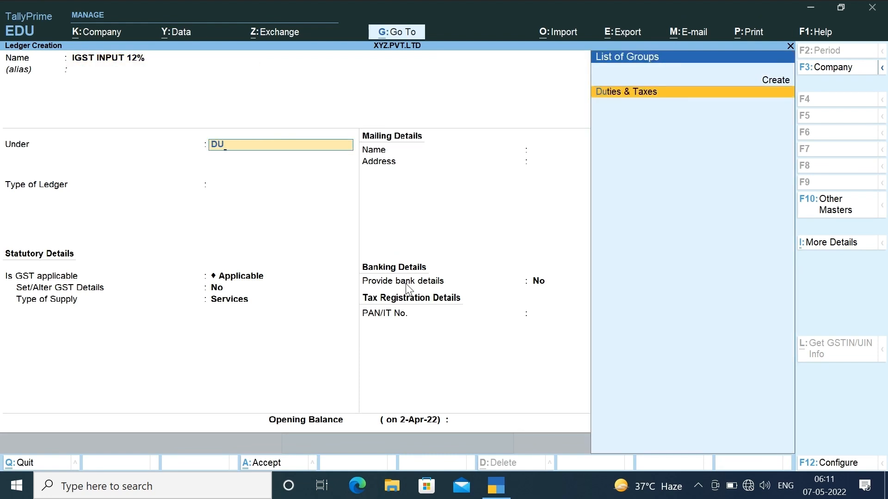
key("Return")
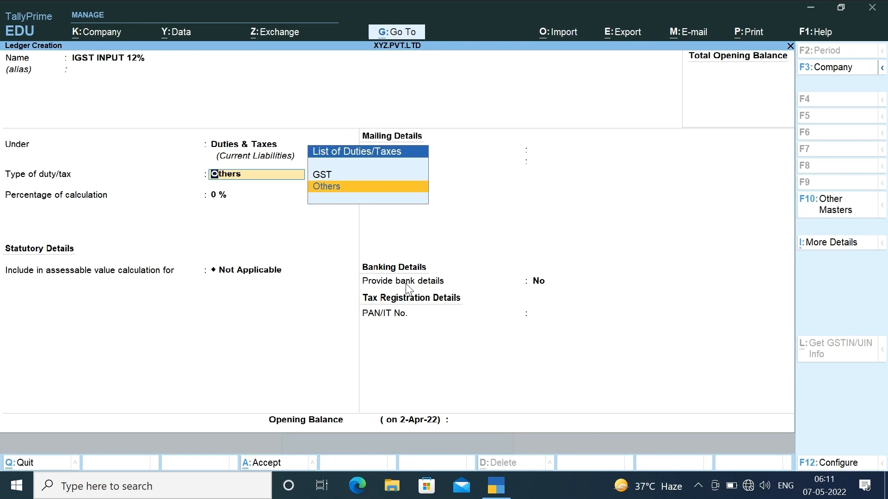
key("Up")
key("Return")
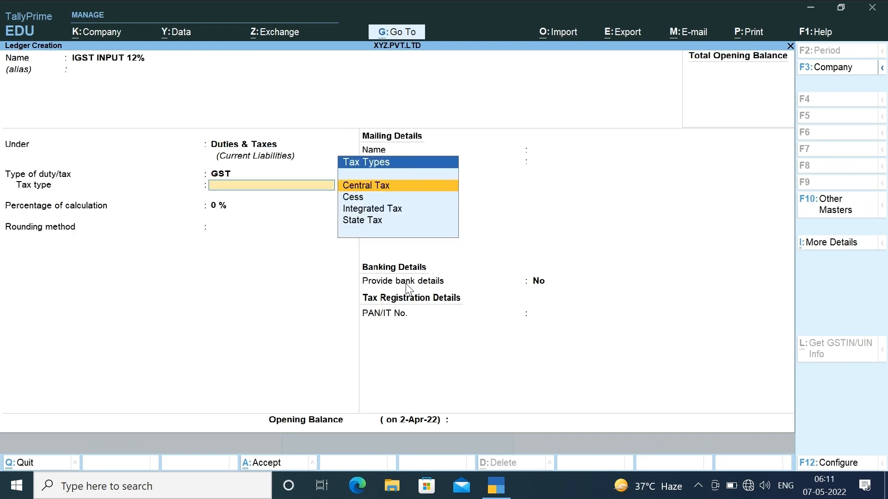
- Set the tax type to Integrated Tax at 12%
key("Down")
key("Down")
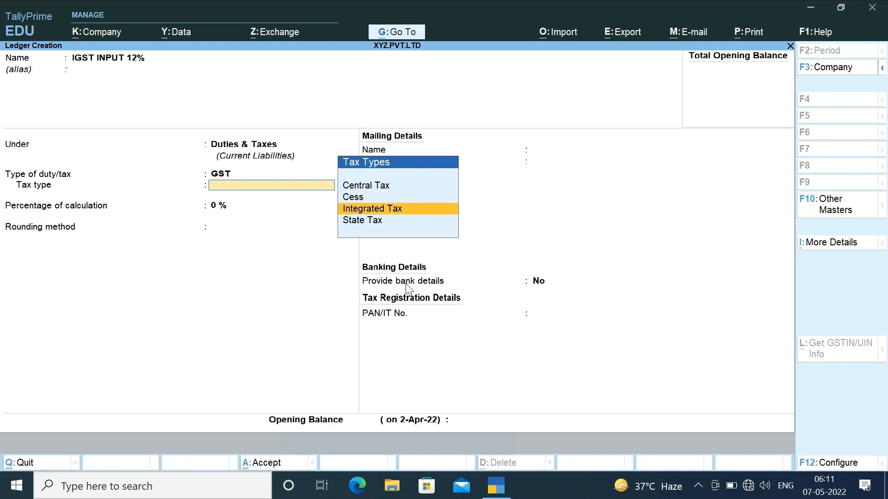
key("Down")
key("Up")
key("Up")
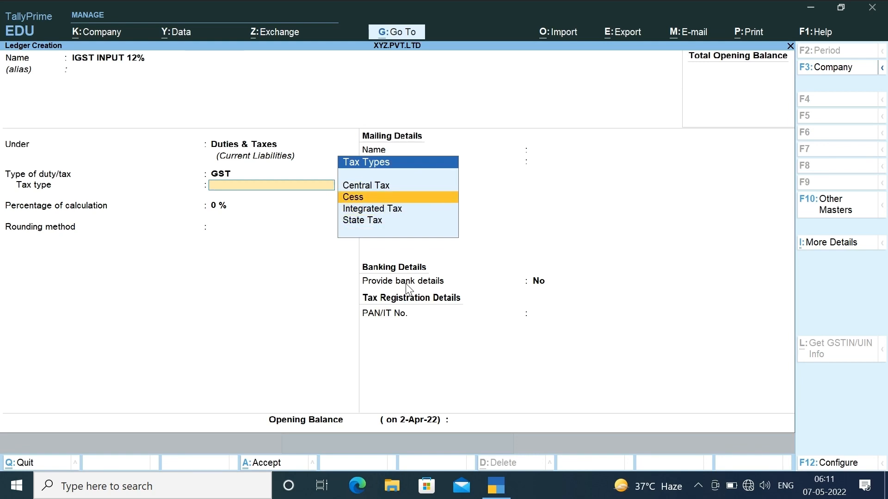
key("Down")
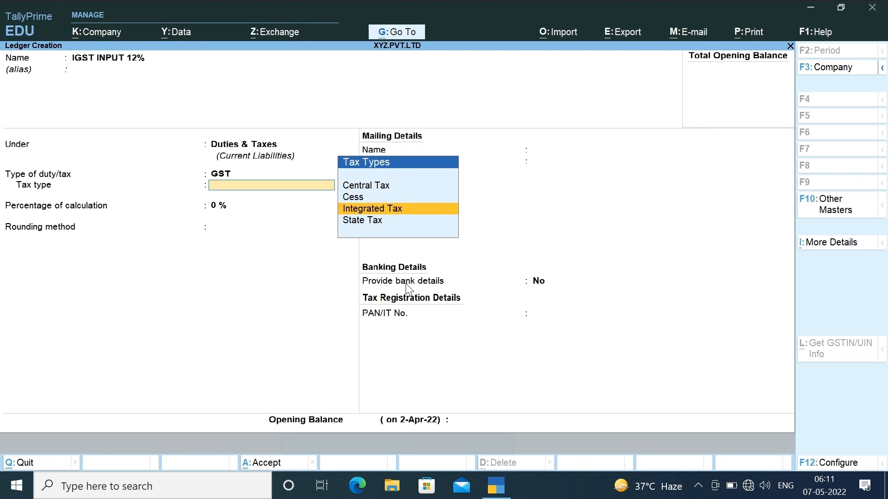
key("Return")
type("1")
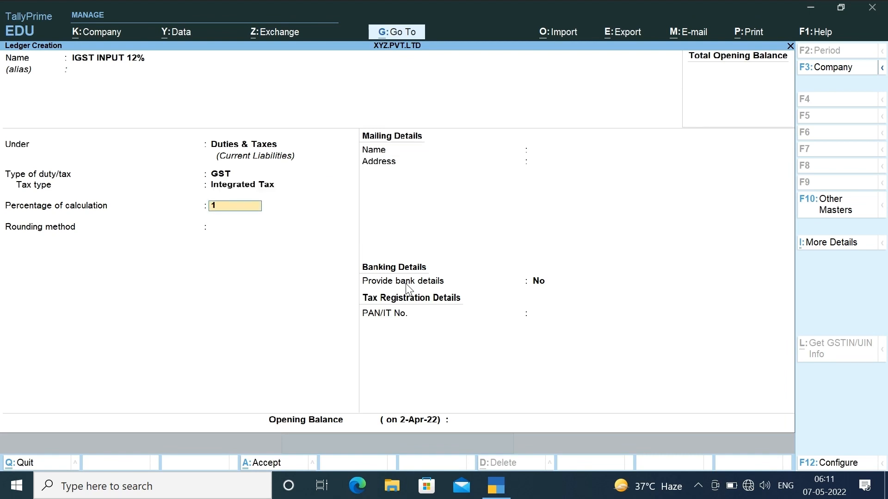
type("2")
key("Return")
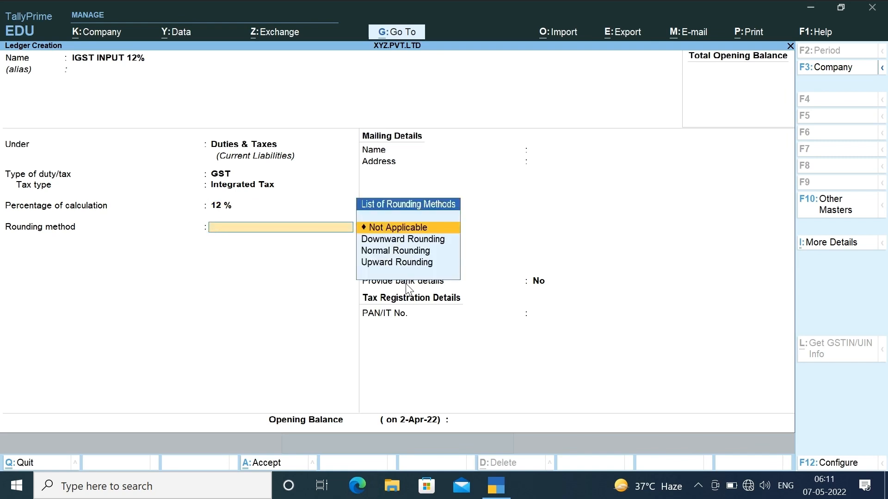
- Keep rounding Not Applicable and skip bank details and opening balance to the save prompt
key("Down")
key("Down")
key("Down")
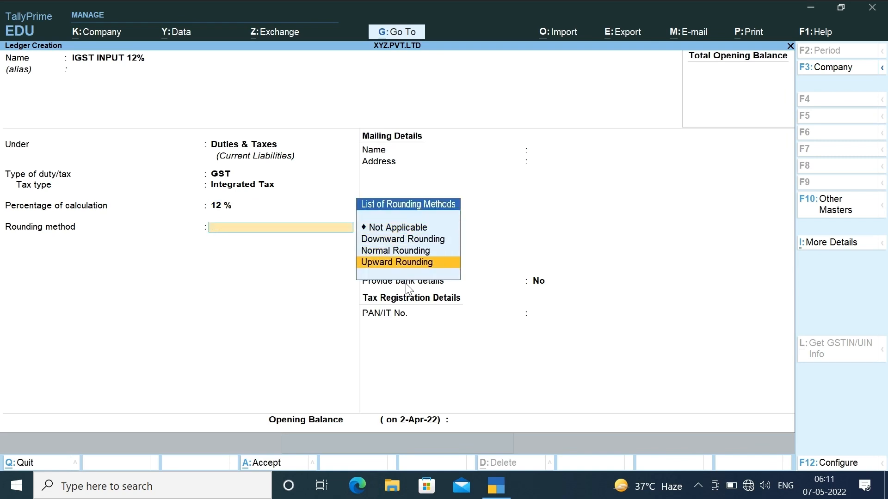
key("Up")
key("Up")
key("Down")
key("Down")
key("Up")
key("Up")
key("Up")
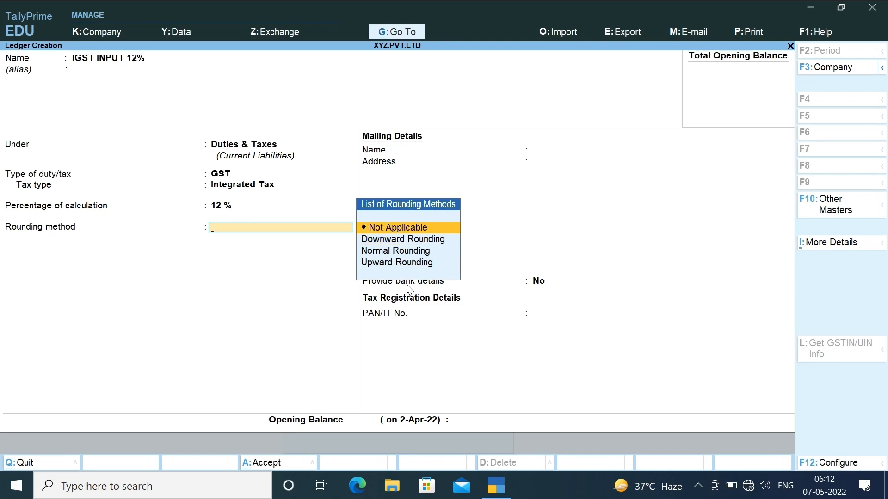
key("Return")
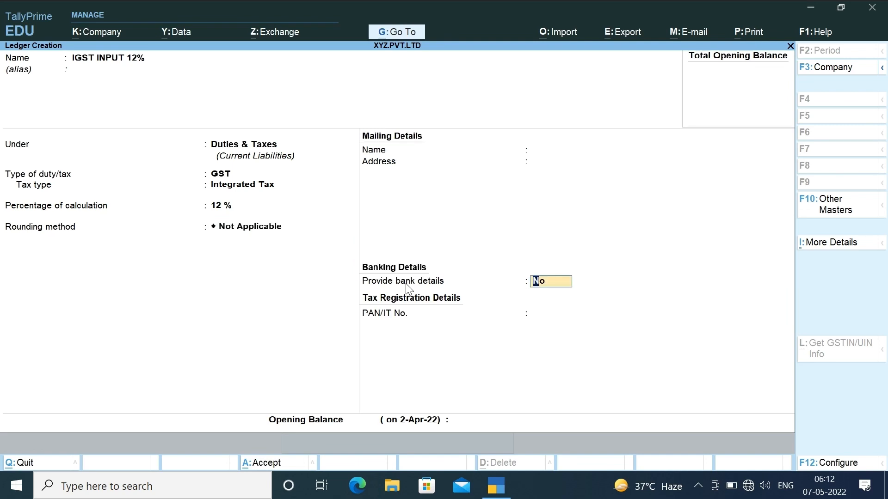
key("Return")
key("Return")
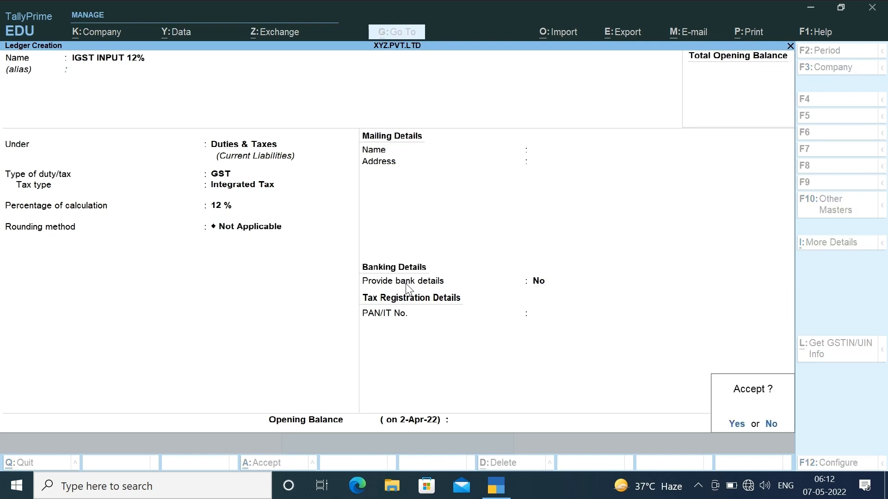
key("Return")
- Create a CGST OUTPUT 6% ledger under Duties & Taxes with duty type GST
type("CGST")
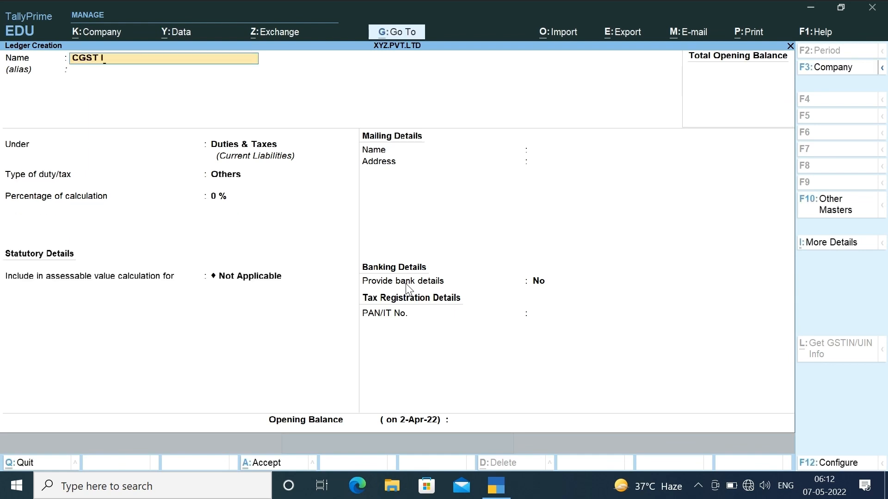
type(" OUTPUT 6%")
key("Return")
key("Return")
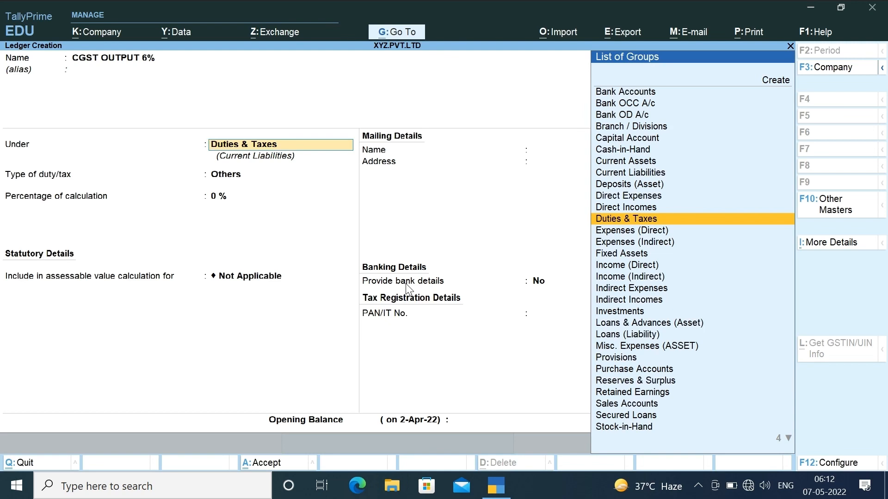
key("Return")
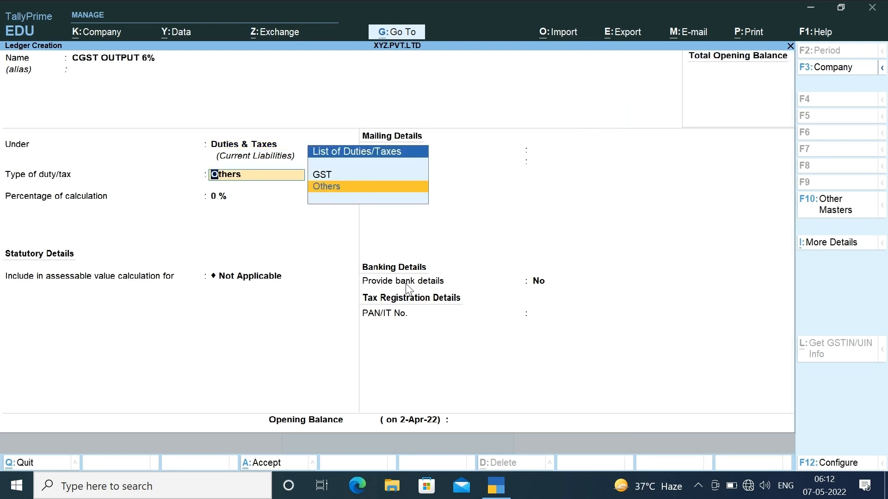
key("Up")
key("Return")
- Set Central Tax at 6% with Not Applicable rounding and save the ledger
key("Down")
key("Down")
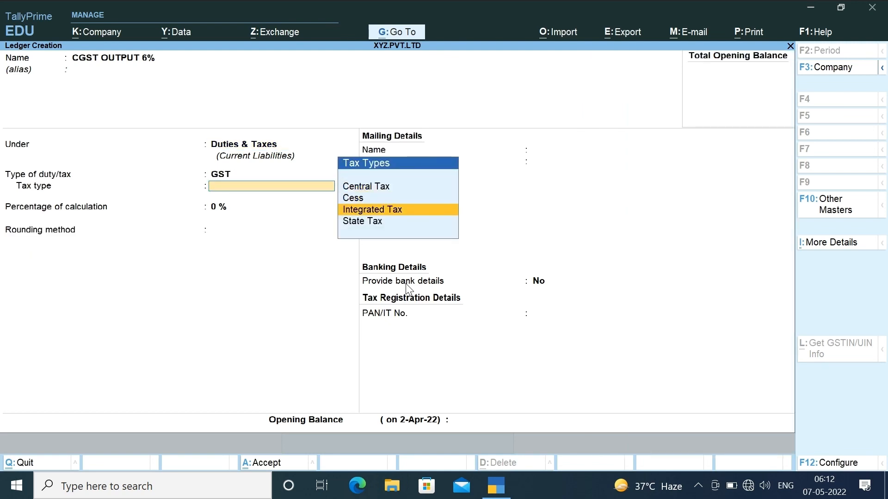
key("Up")
key("Up")
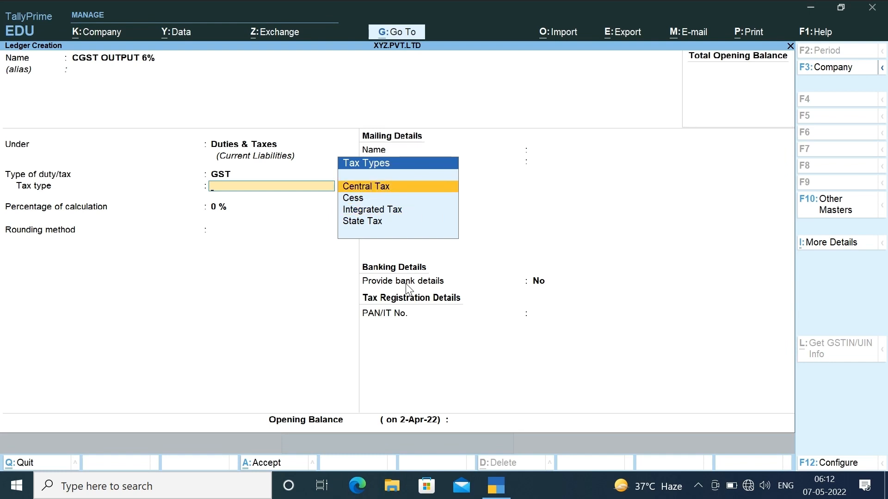
key("Return")
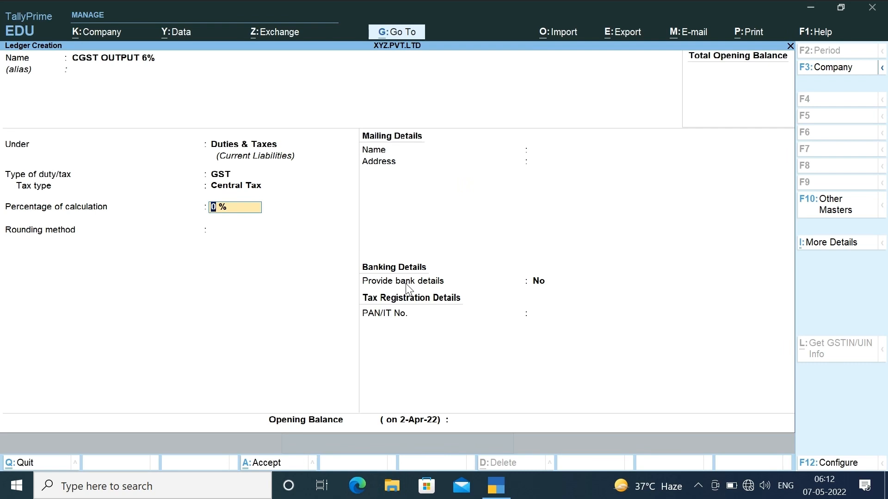
type("6")
key("Return")
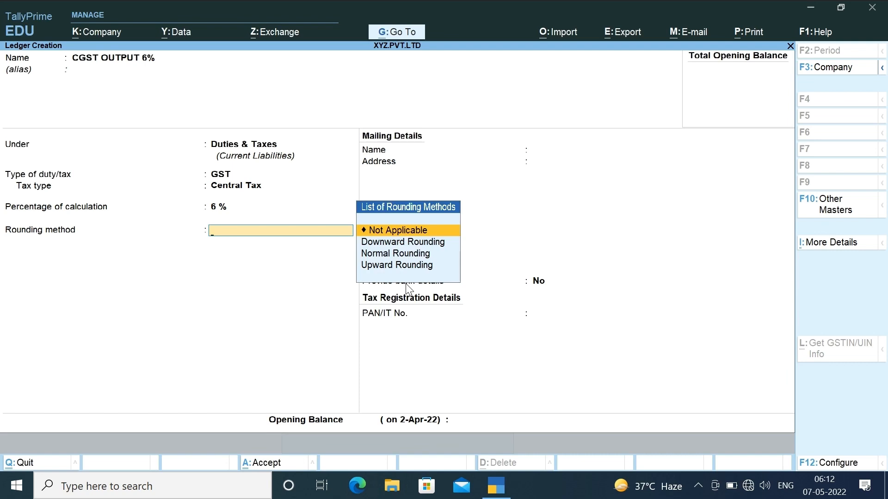
key("Return")
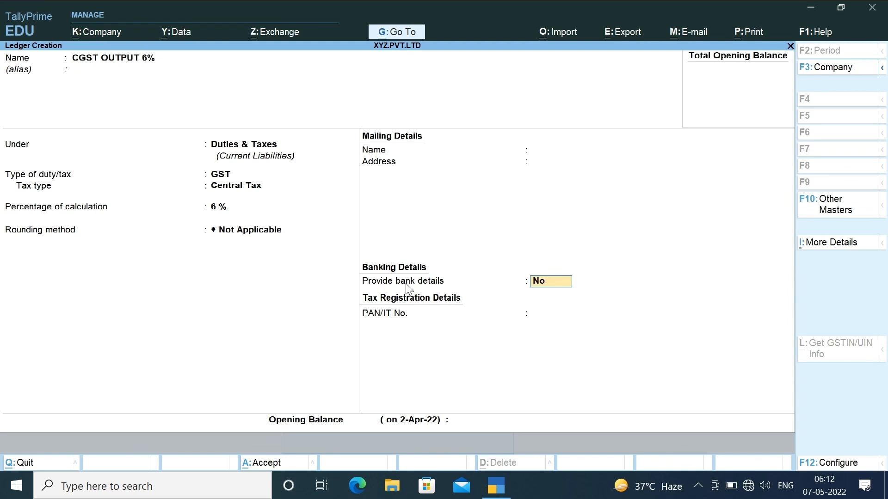
key("Return")
key("Return")
key("Return")
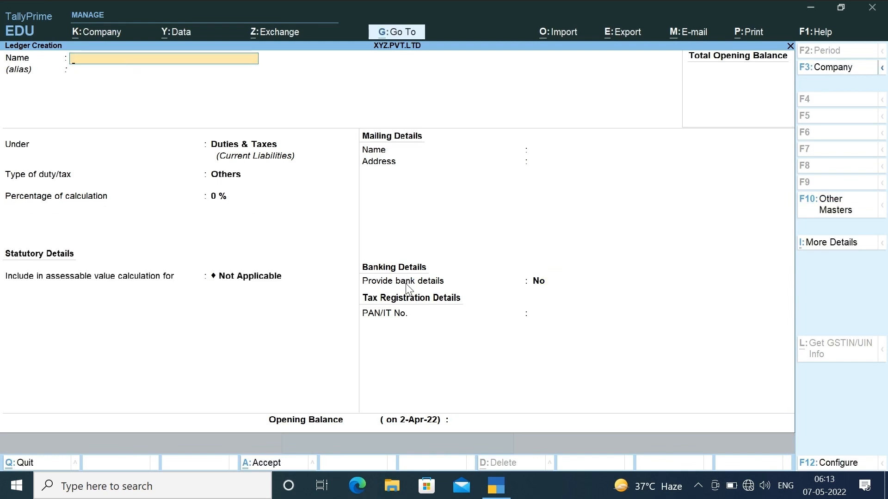
- Name the ledger SGST OUTPUT 6% under Duties & Taxes with duty type GST
type("SGST OUTPUT 6%")
key("Return")
key("Return")
key("Return")
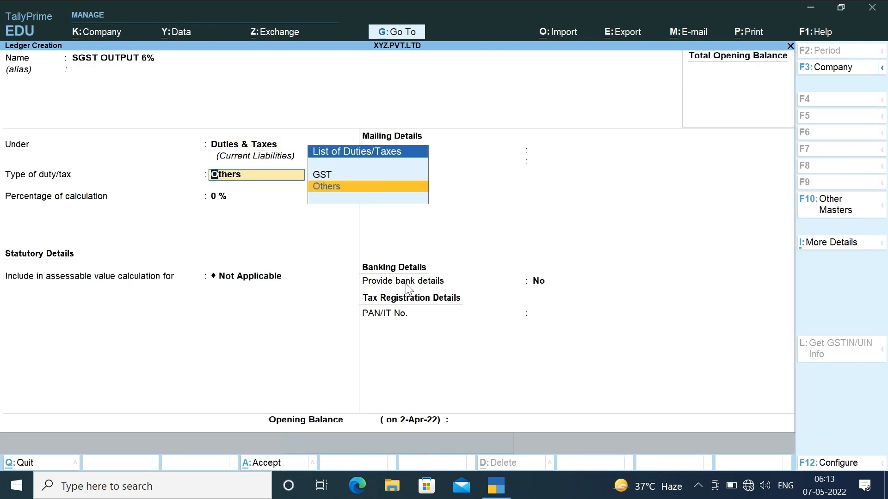
key("Up")
key("Return")
key("Down")
key("Down")
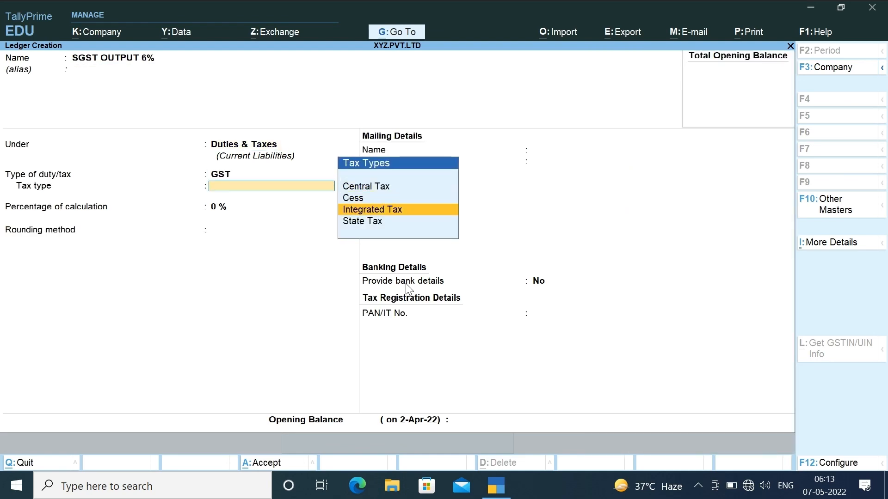
- Set State Tax at 6% with Not Applicable rounding and move past bank details
key("Down")
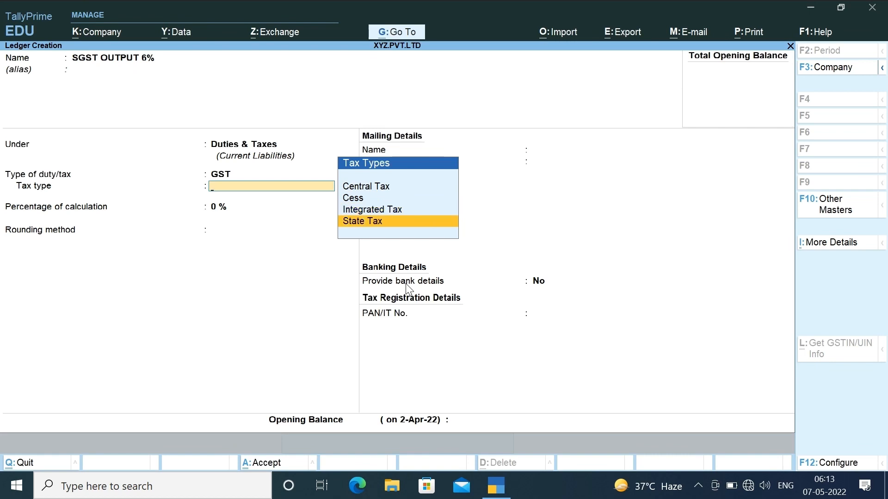
key("Return")
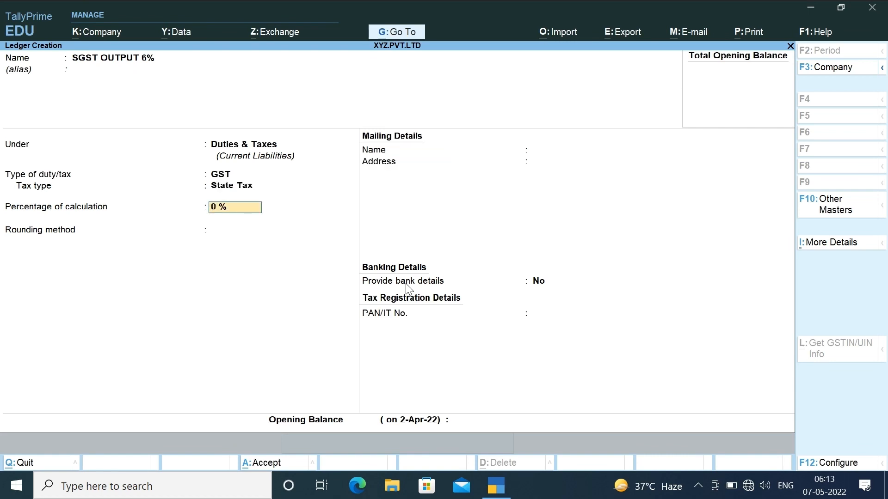
type("6")
key("Return")
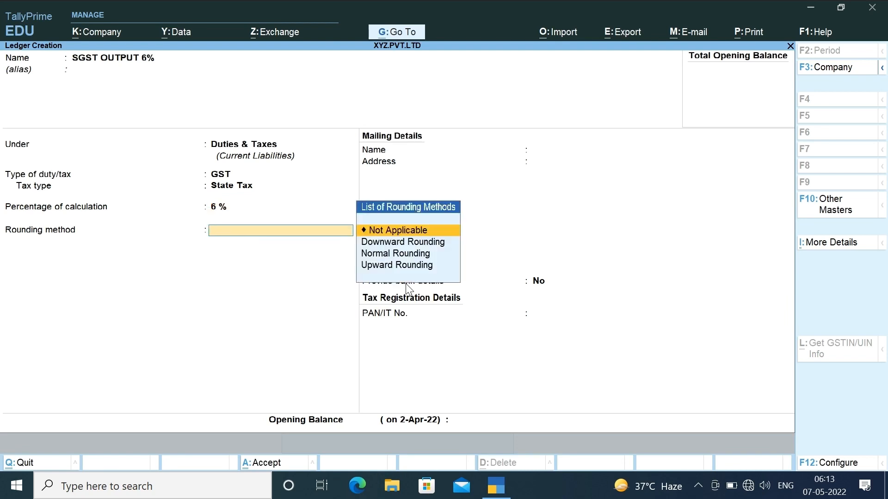
key("Down")
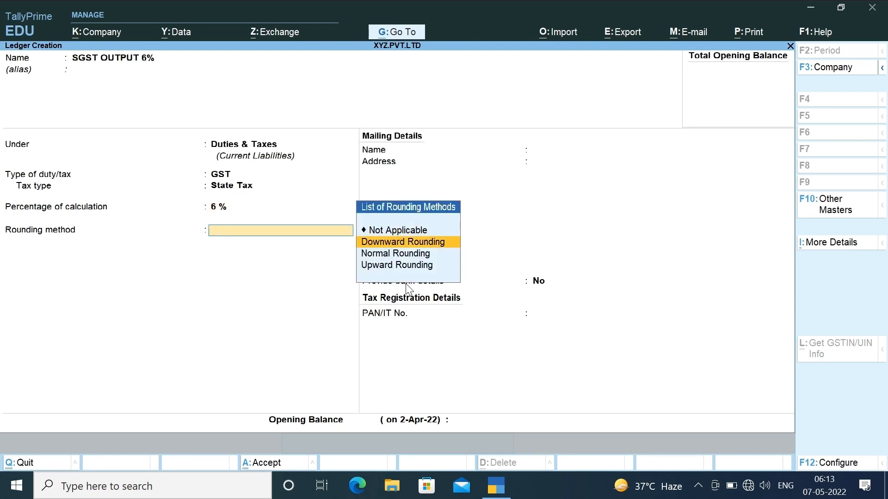
key("Up")
key("Return")
key("Return")
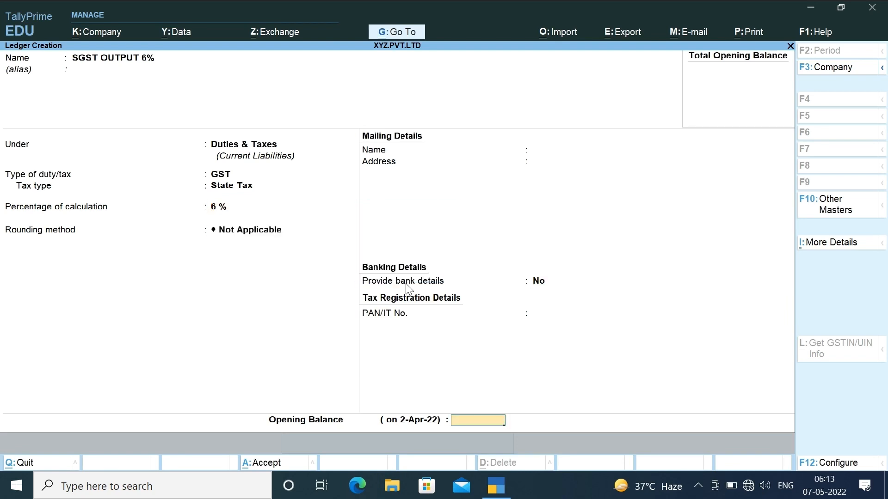
key("Return")
- Save SGST OUTPUT 6%, then create IGST OUTPUT 12% under Duties & Taxes as GST Integrated Tax 12%
key("Return")
type("I")
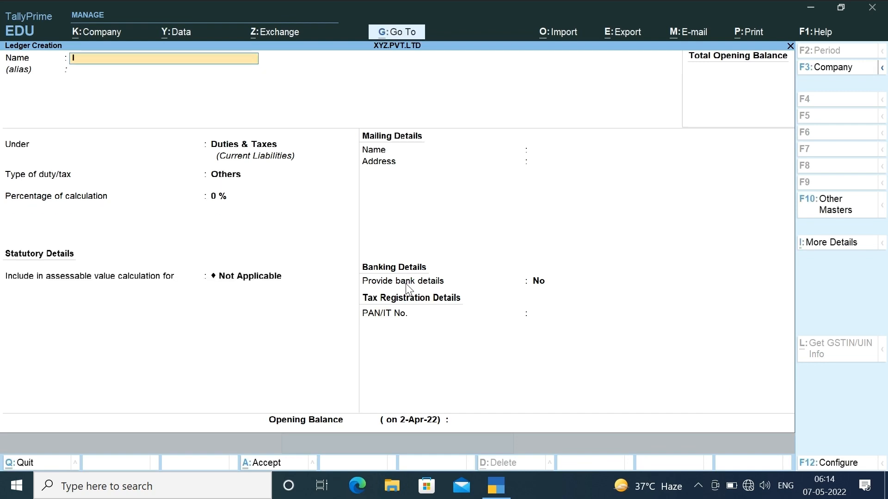
type("GST OUTPUT 12%")
key("Return")
key("Return")
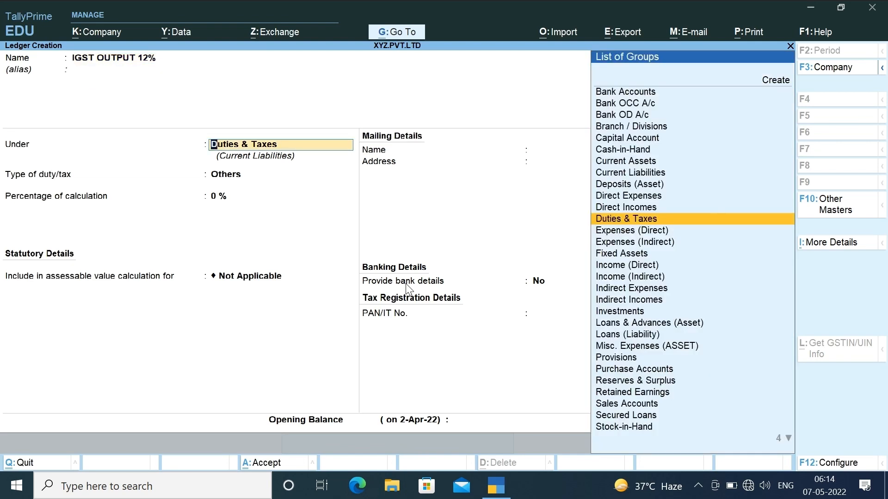
key("Return")
key("Up")
key("Return")
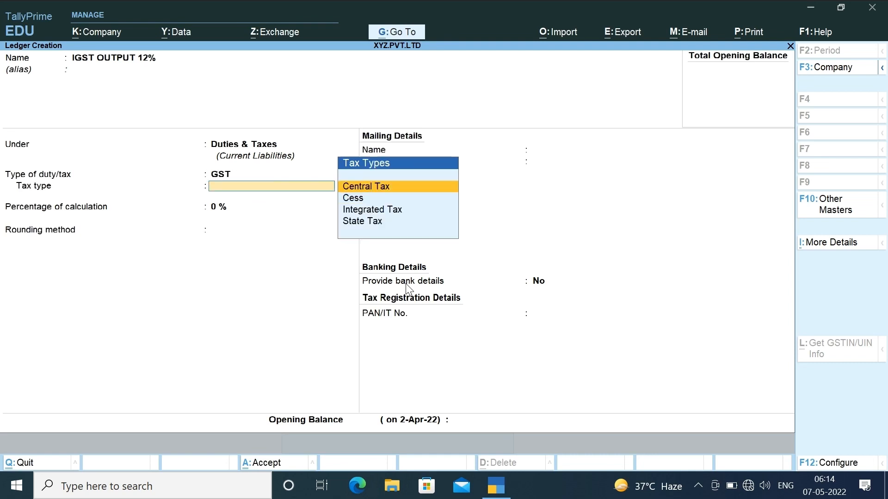
key("Down")
key("Down")
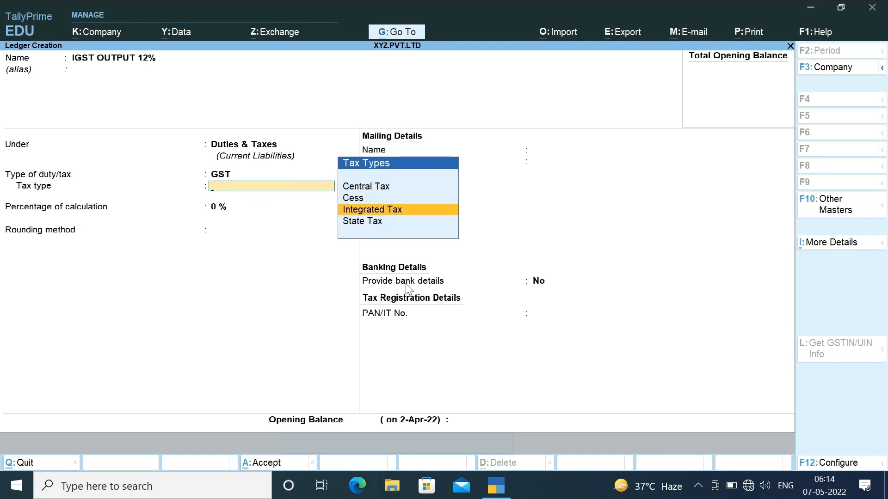
key("Return")
type("12")
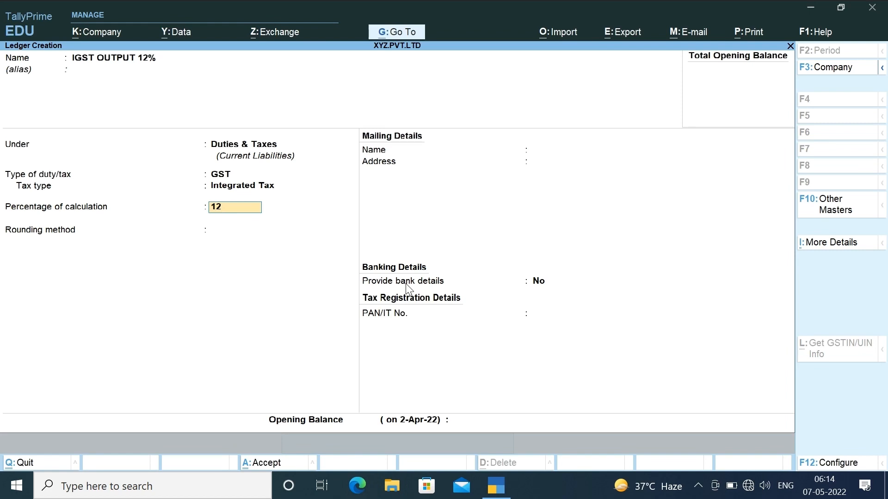
key("Return")
key("Return")
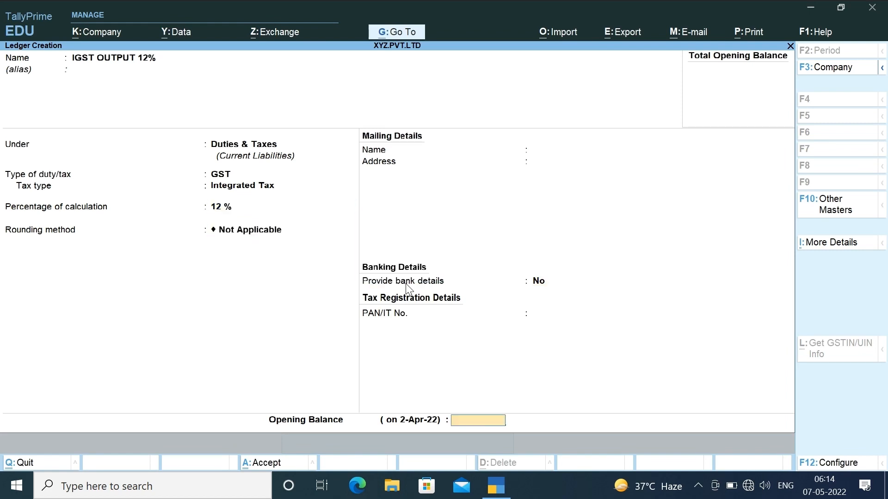
key("Return")
- Save the IGST ledger and create CGST INPUT 6% under Duties & Taxes as GST Central Tax at 6%
key("Return")
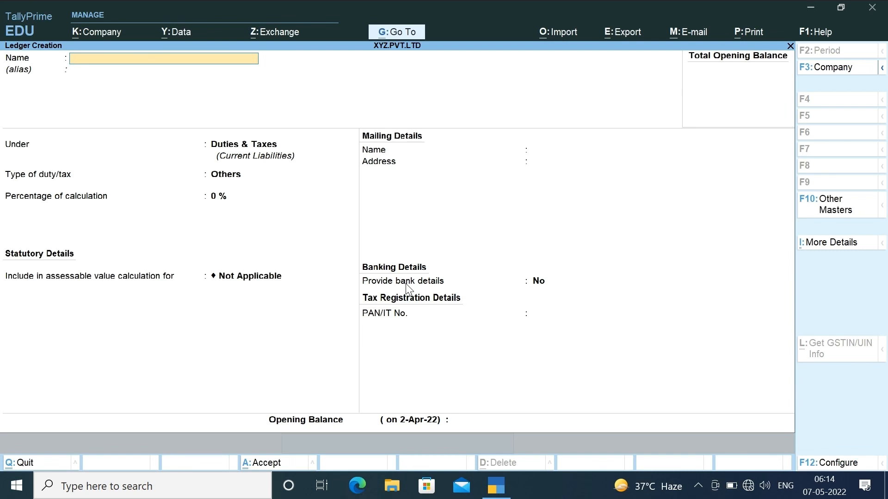
type("CGST INPUT 6%")
key("Return")
key("Return")
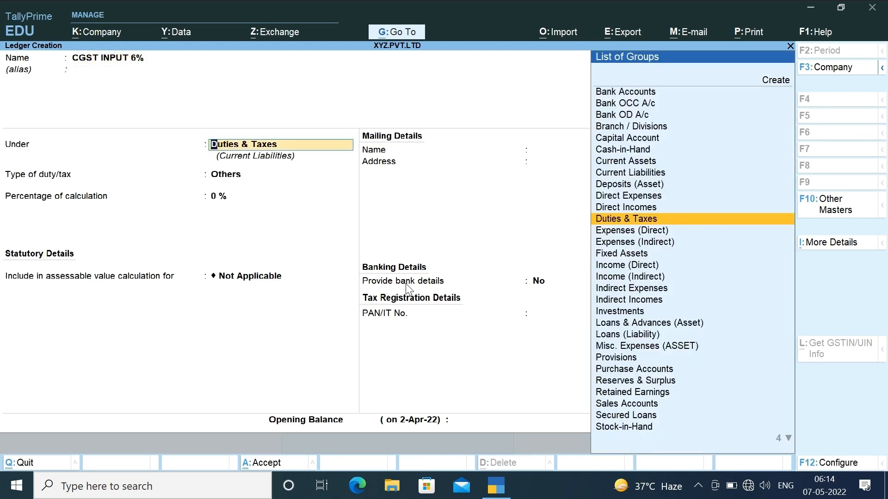
key("Return")
key("Up")
key("Return")
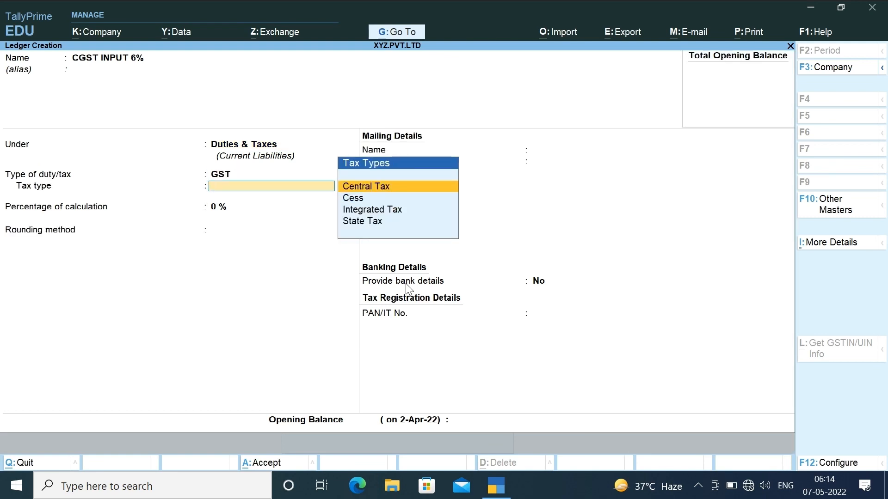
key("Return")
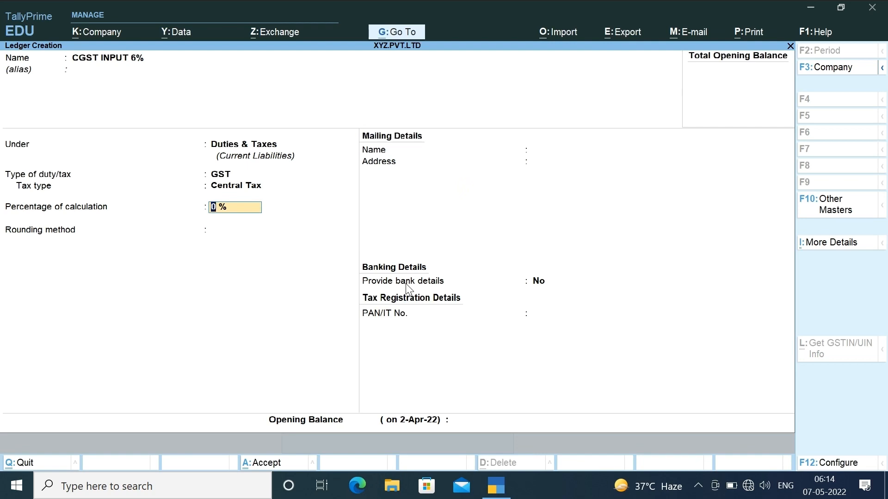
type("6")
key("Return")
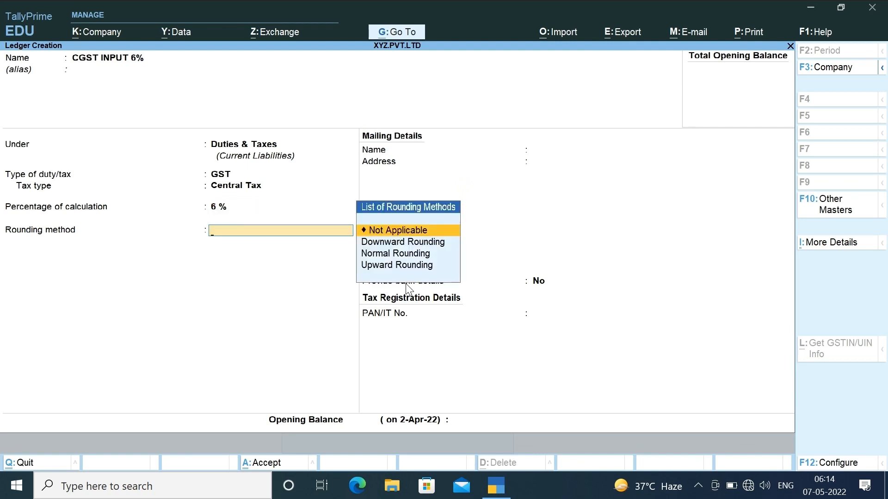
key("Return")
key("Return")
- Fill in SGST INPUT 6% under Duties & Taxes as GST State Tax at 6% with no rounding
type("SGS")
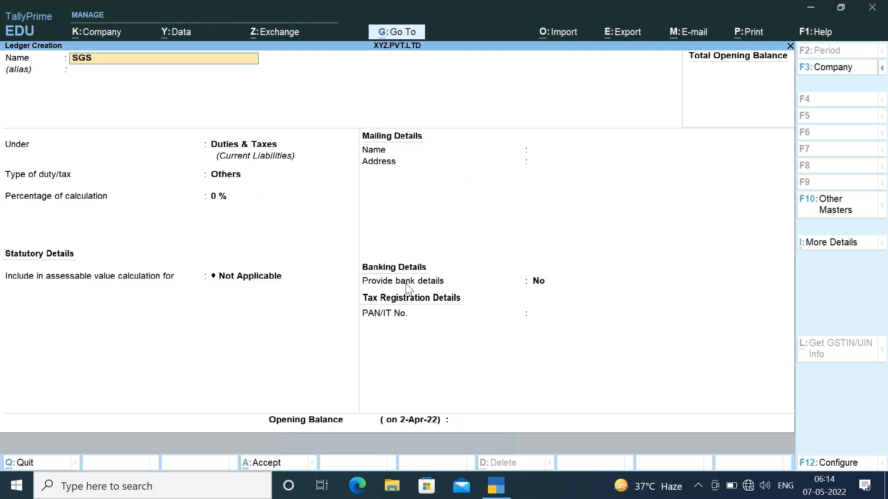
type("T INPUT 6%")
key("Return")
key("Return")
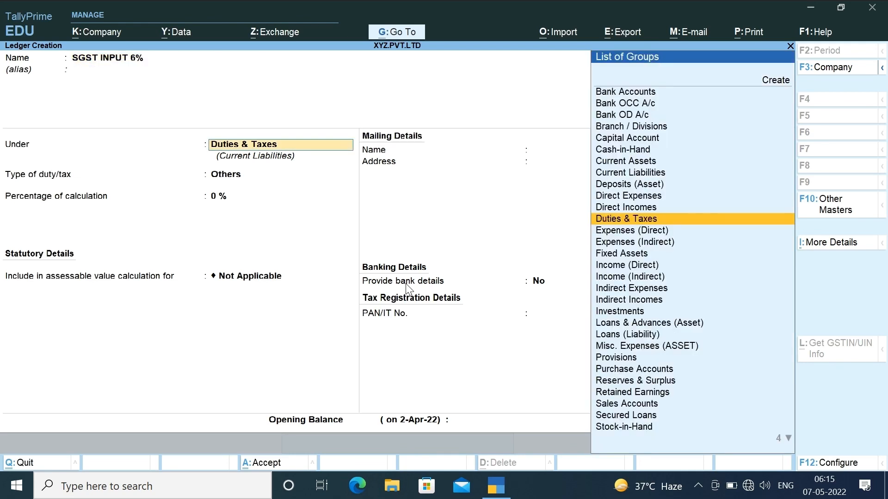
key("Return")
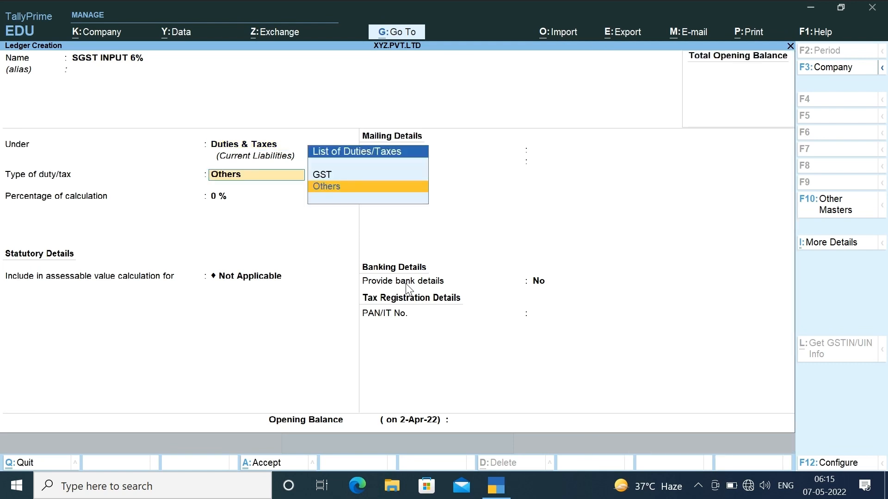
key("Up")
key("Return")
key("Down")
key("Down")
key("Down")
key("Return")
type("6")
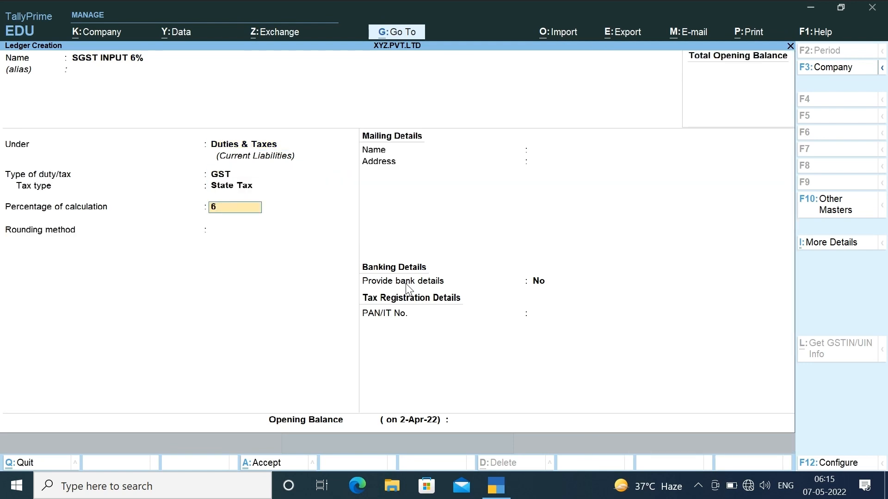
key("Return")
key("Return")
key("Return")
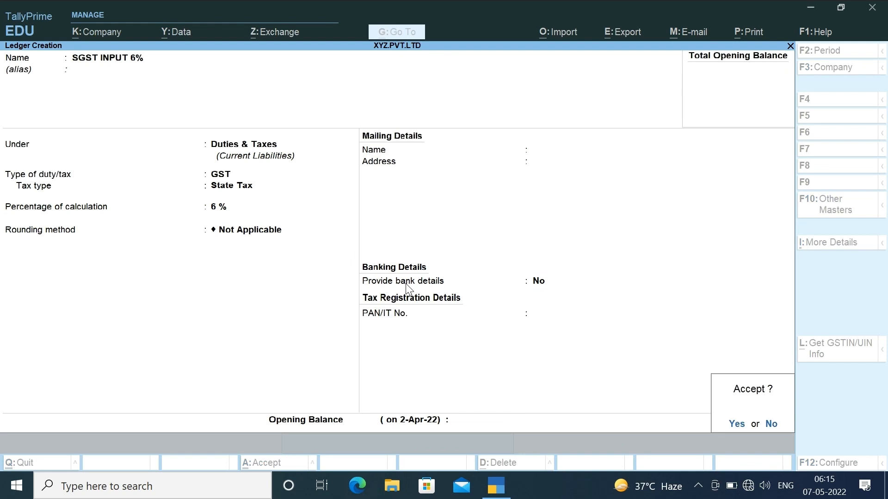
key("Return")
- Name the new ledger PUNJAB NATIONAL BANK and place it under Bank Accounts
type("P")
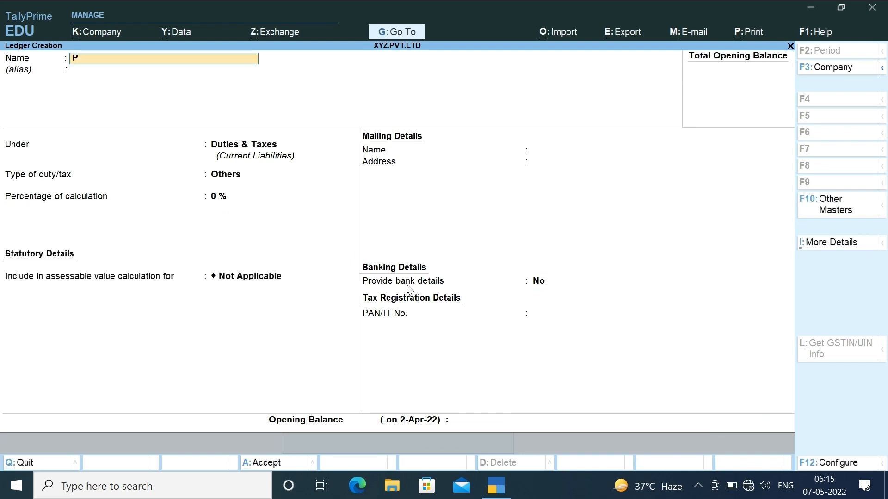
type("UNJAB NATIONAL BANK")
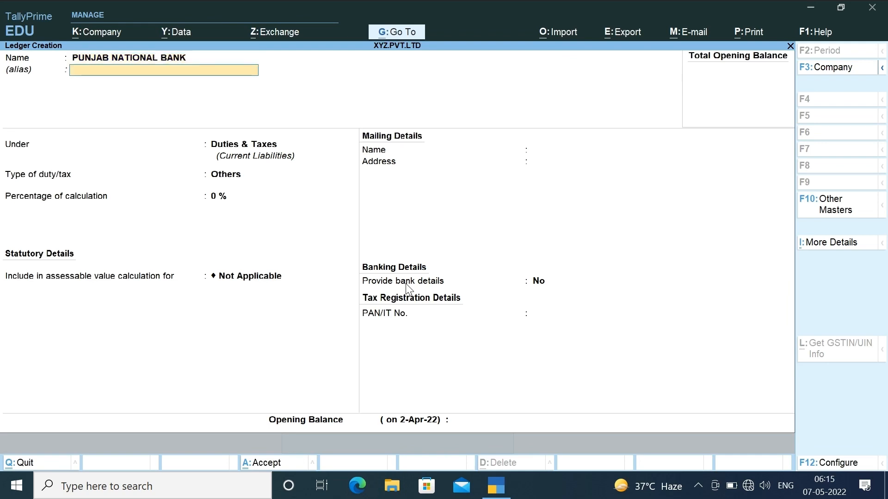
key("Return")
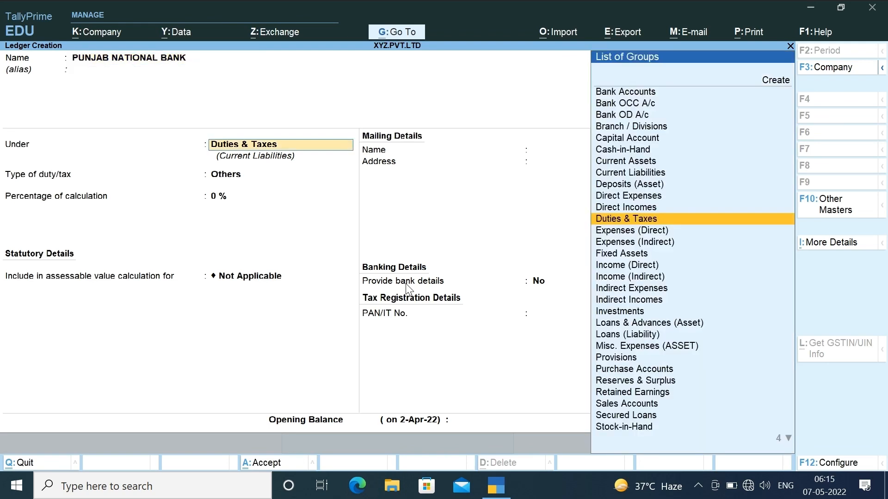
type("BANK")
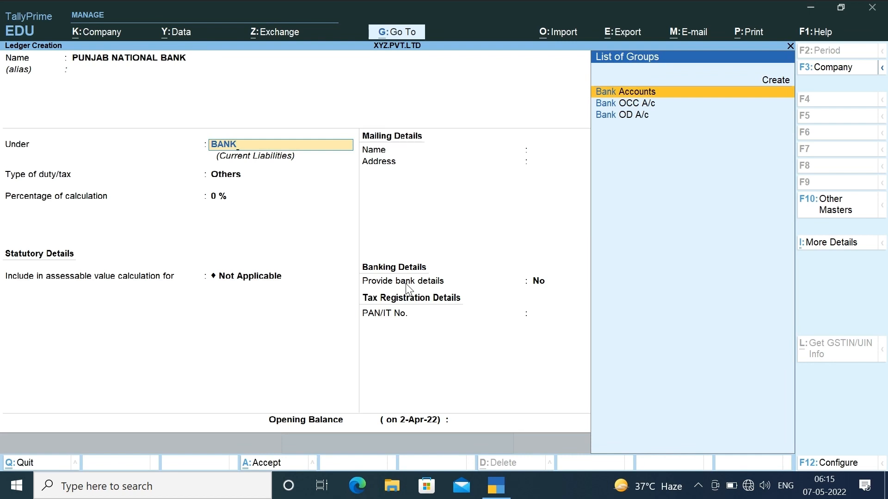
key("Down")
key("Down")
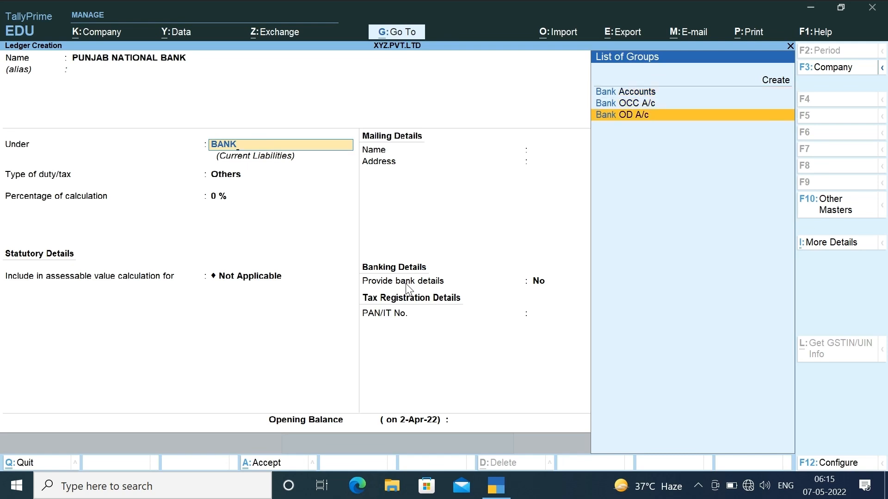
key("Up")
key("Up")
key("Up")
key("Down")
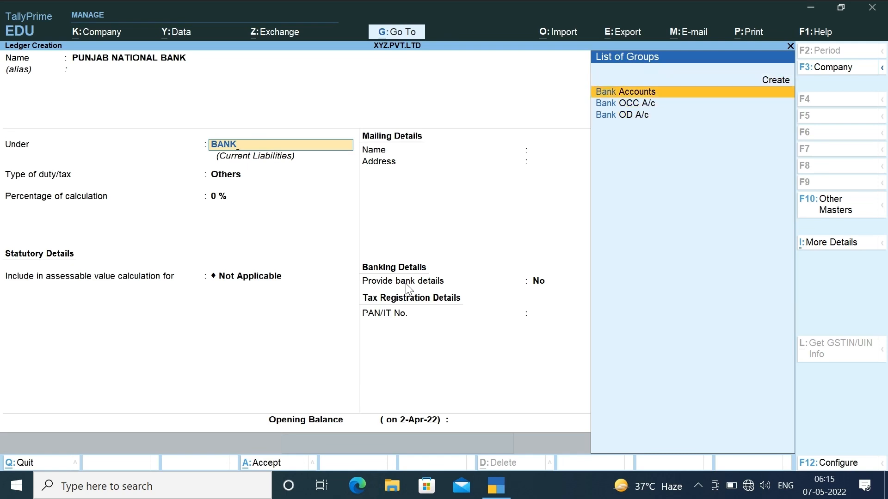
key("Return")
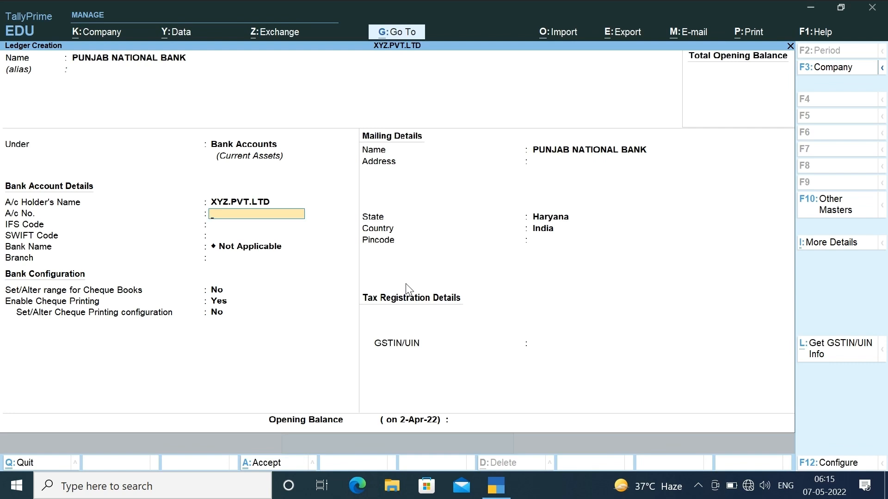
- Skip the bank, cheque and pincode details, keep state Haryana, and save with no opening balance
key("Return")
key("Return")
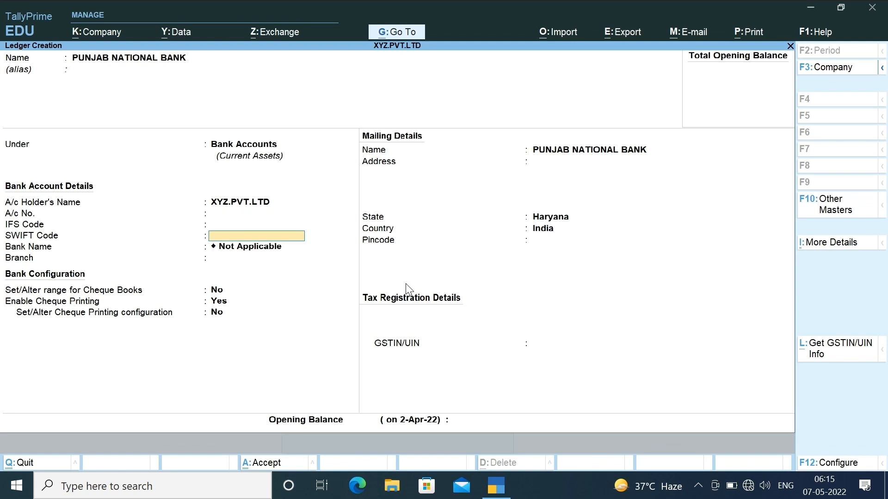
key("Return")
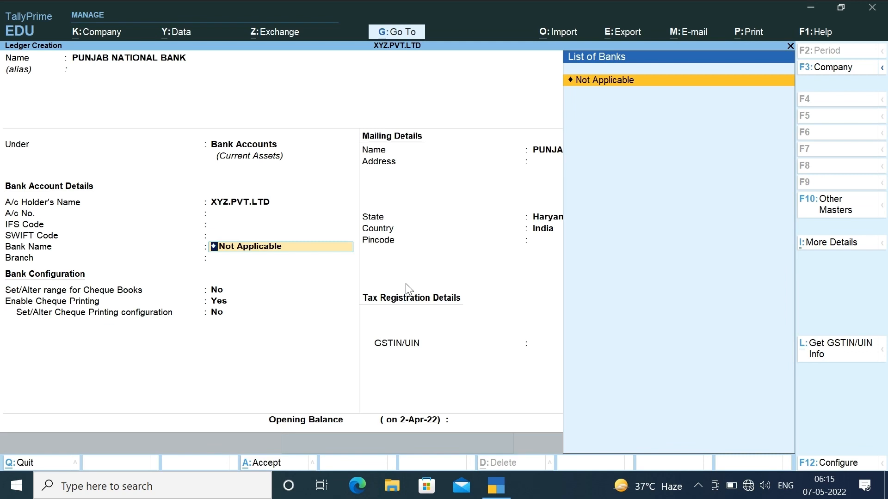
key("Return")
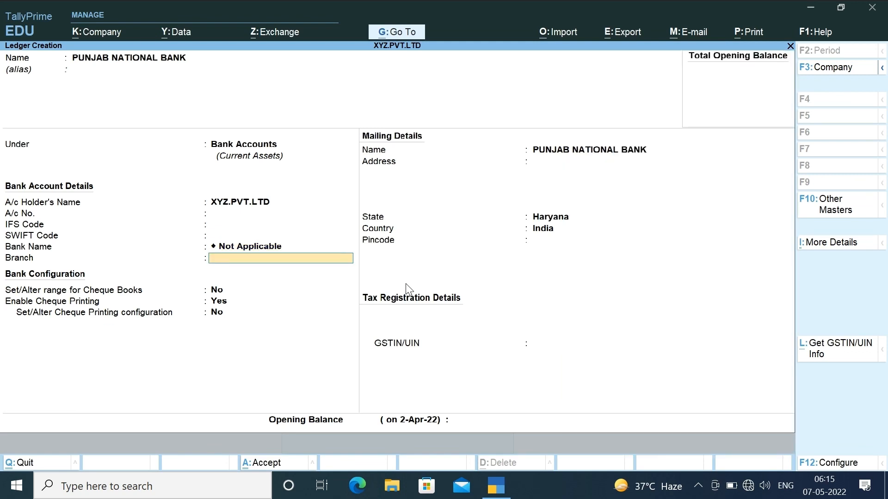
key("Return")
key("Return")
key("Return")
key("Return")
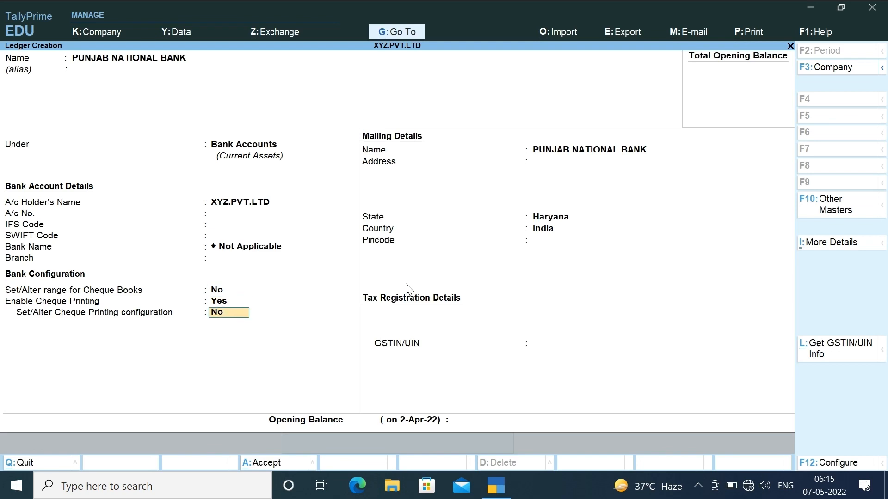
key("Return")
key("Return")
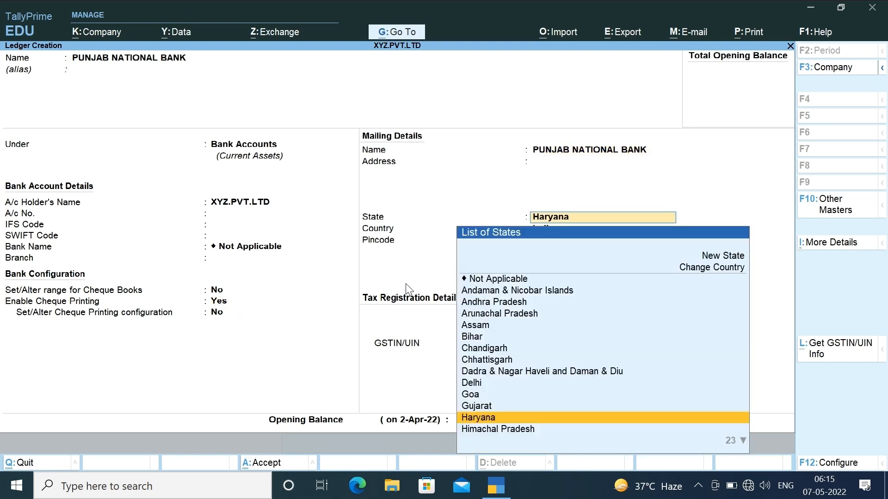
key("Return")
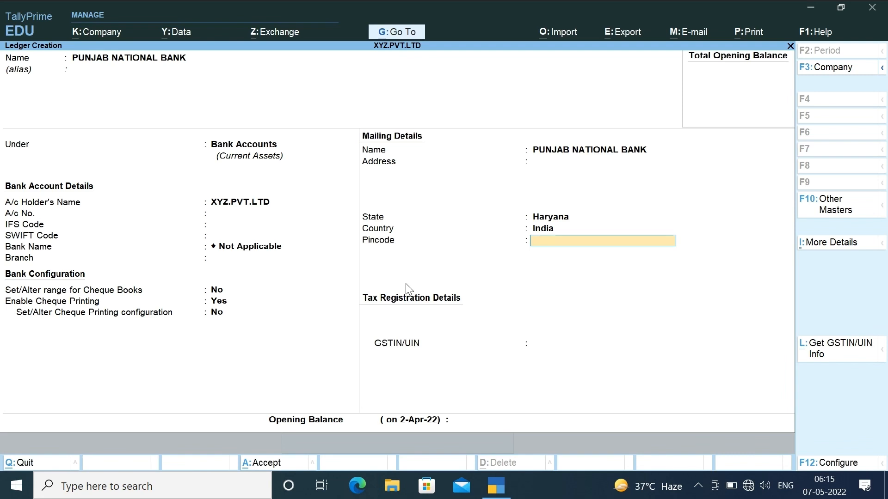
key("Return")
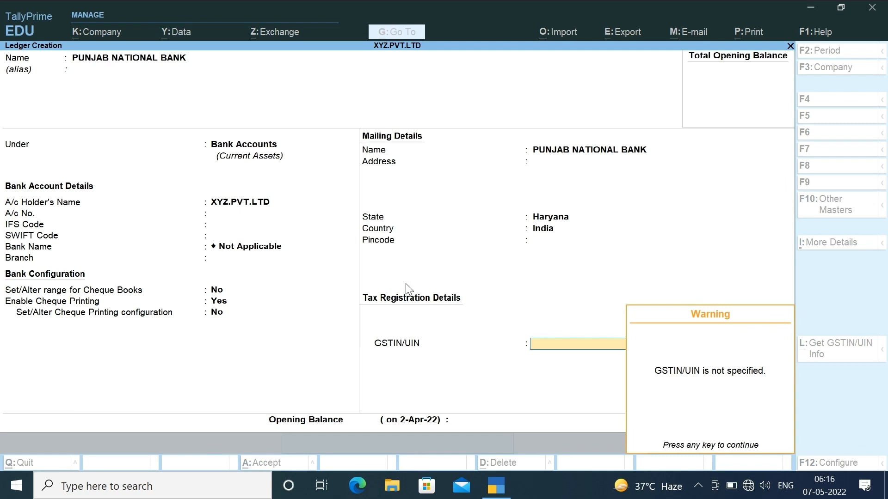
key("Return")
key("Return")
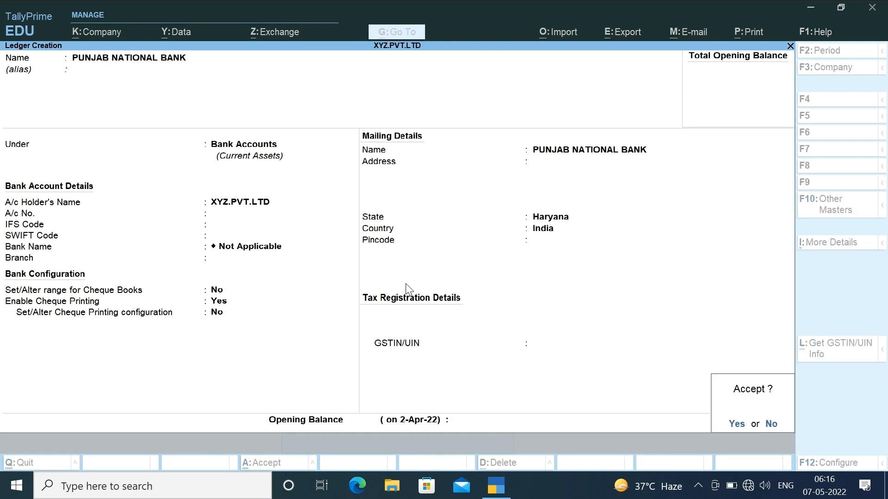
key("Return")
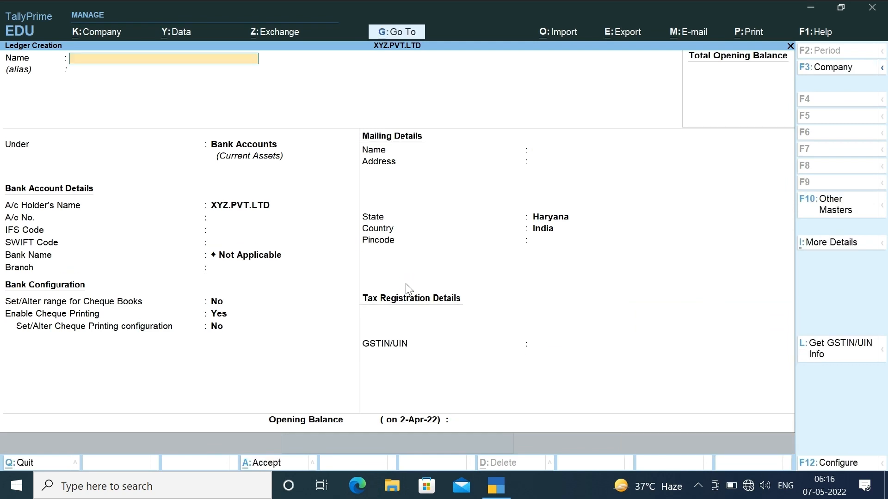
- Leave ledger creation and open the Ledger list under Display More Reports > Account Books
key("Escape")
key("Return")
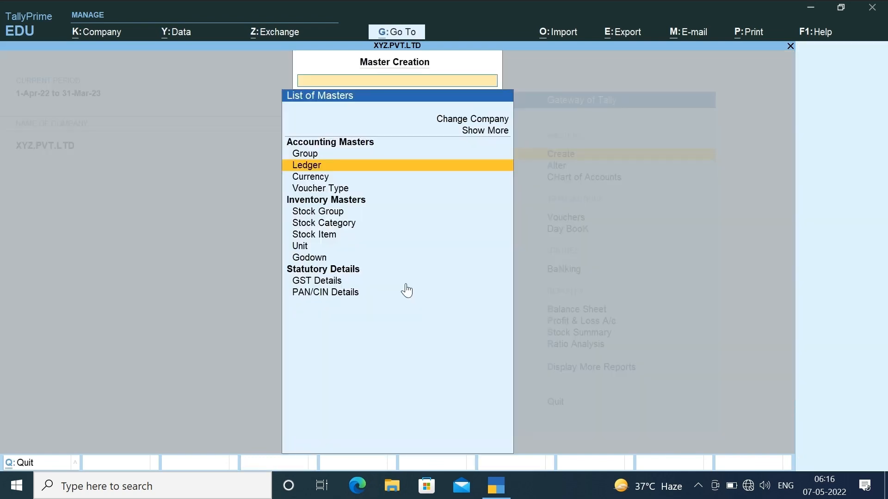
key("Escape")
key("Escape")
key("Escape")
key("Down")
key("Down")
key("Down")
key("Down")
key("Down")
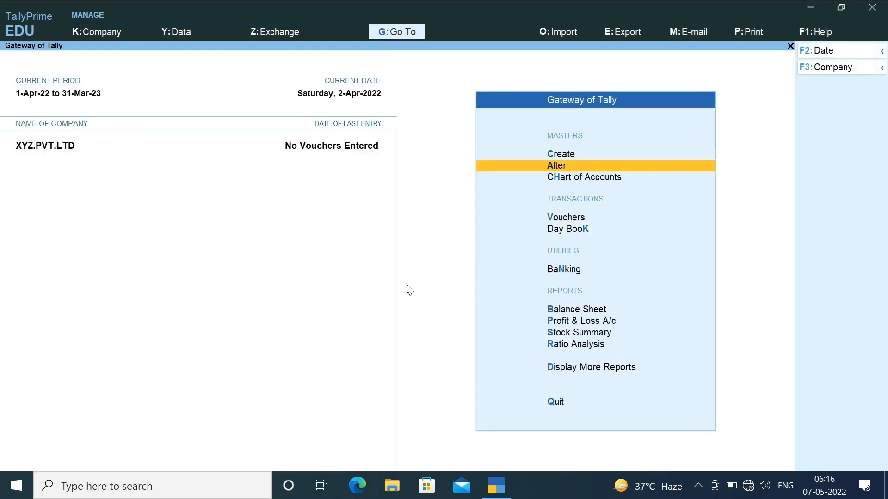
key("Down")
key("Down")
key("Down")
key("Down")
key("Down")
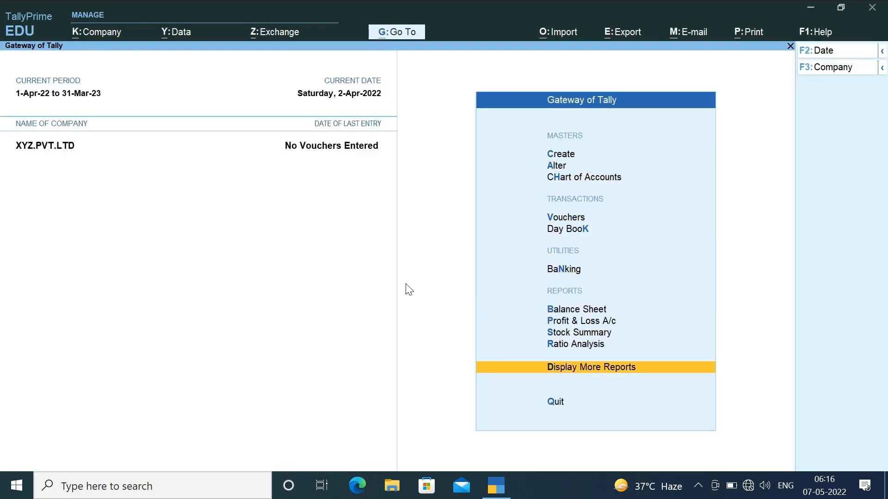
key("Return")
key("Down")
key("Down")
key("Down")
key("Down")
key("Down")
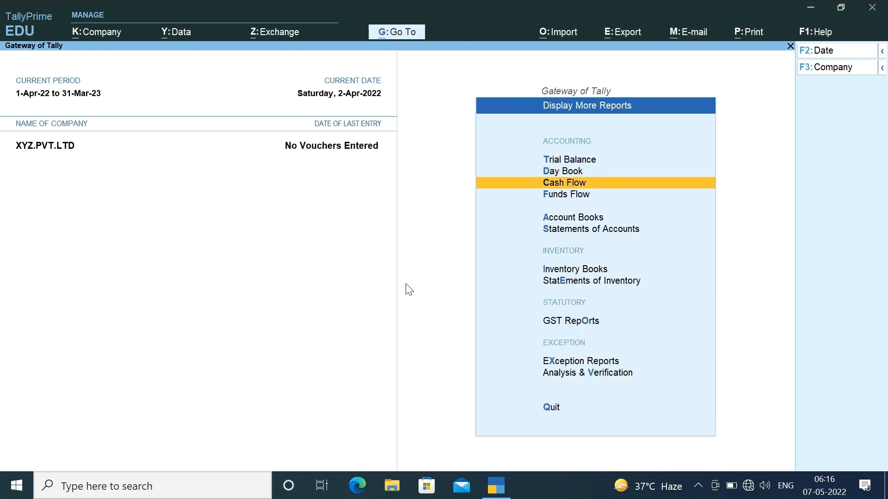
key("Up")
key("Return")
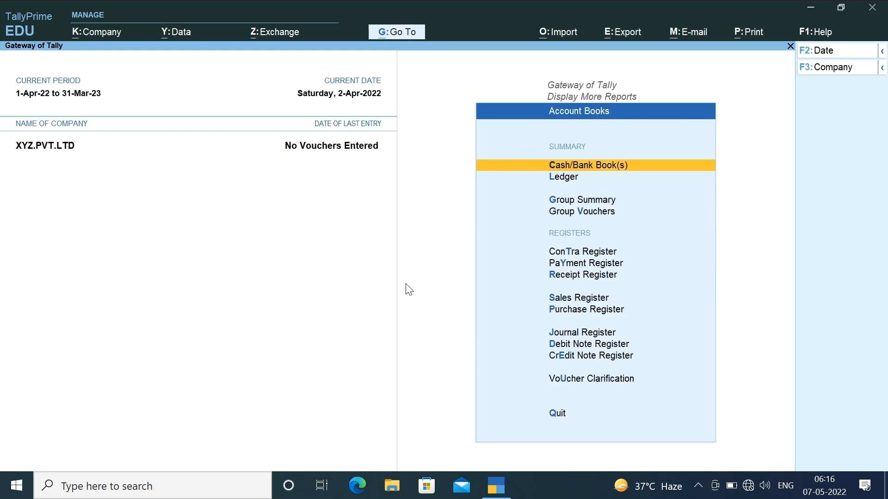
key("Down")
key("Return")
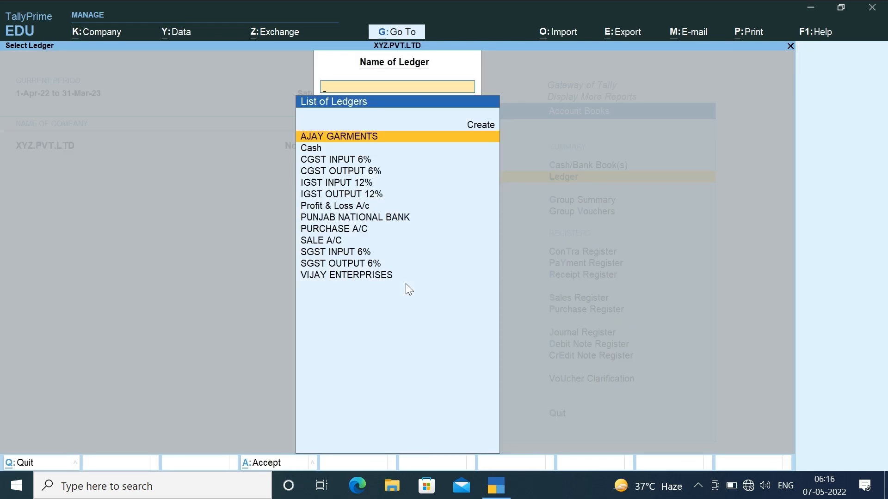
- Scroll through the newly created ledgers, then return to the Gateway of Tally
key("Down")
key("Down")
key("Down")
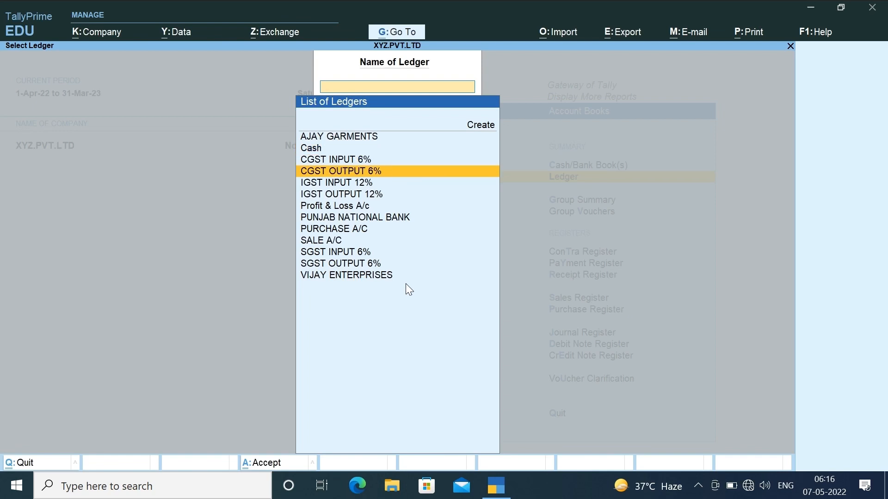
key("Down")
key("Down")
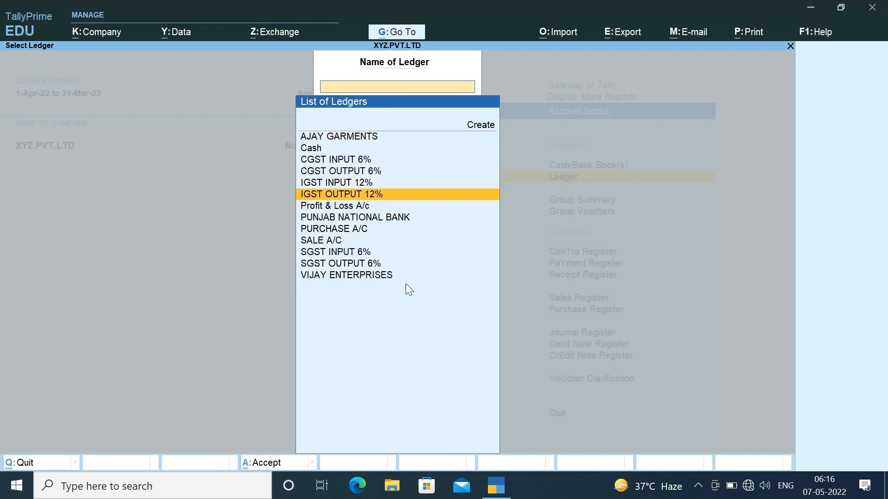
key("Down")
key("Down")
key("Down")
key("Down")
key("Down")
key("Down")
key("Down")
key("Escape")
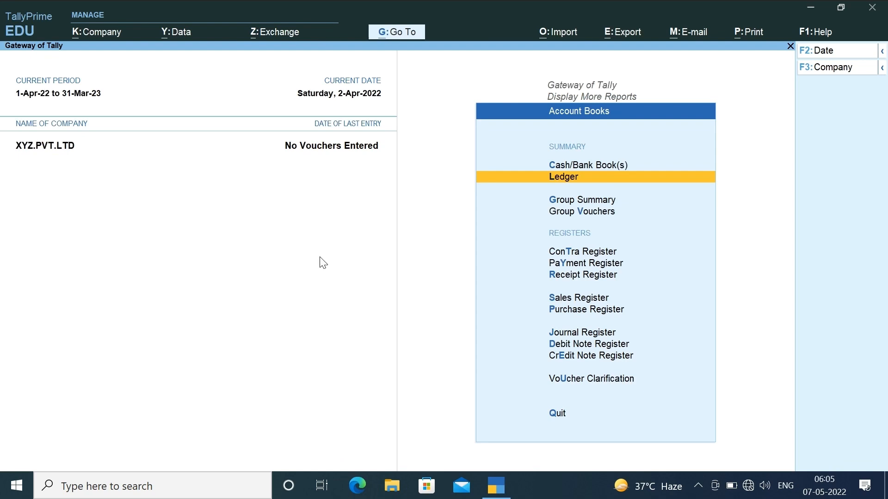
key("Escape")
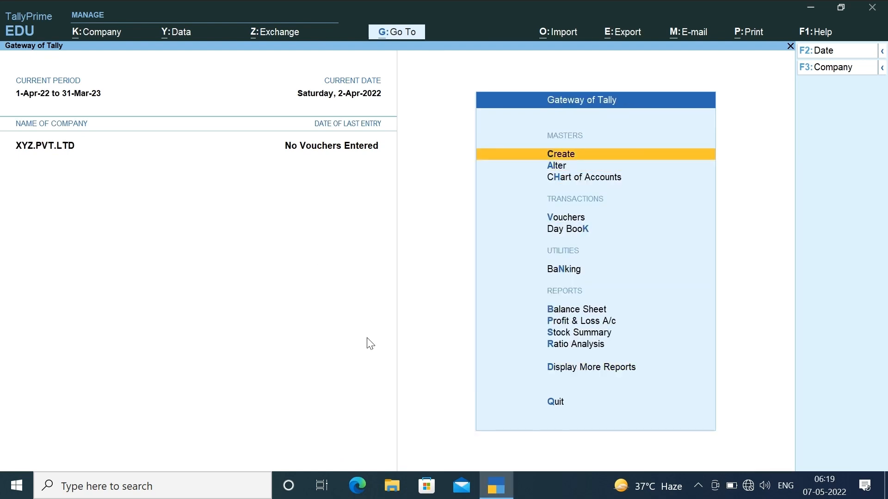
- Start a new stock item named SHIRT
key("Return")
key("Down")
key("Down")
key("Down")
key("Down")
key("Down")
key("Down")
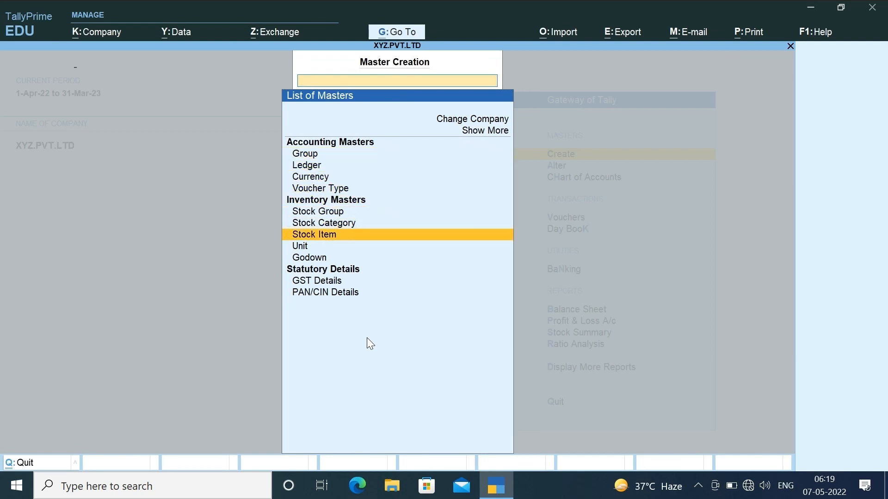
key("Return")
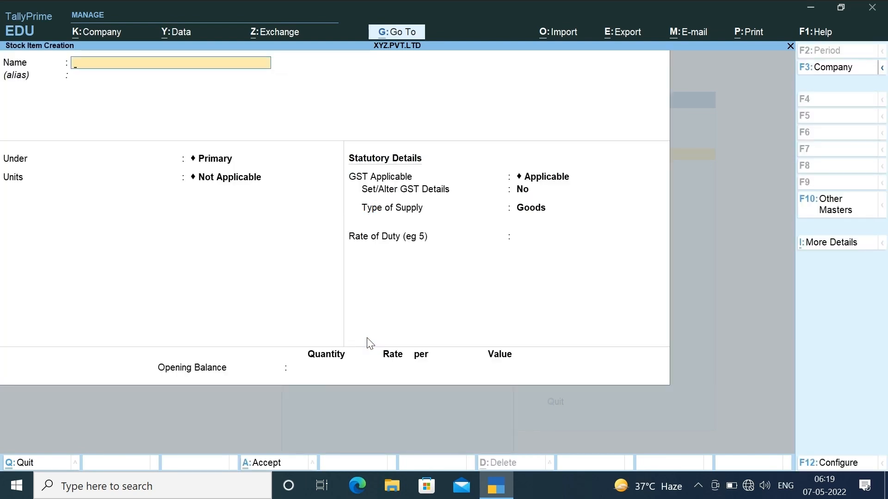
type("SHIRT")
key("Return")
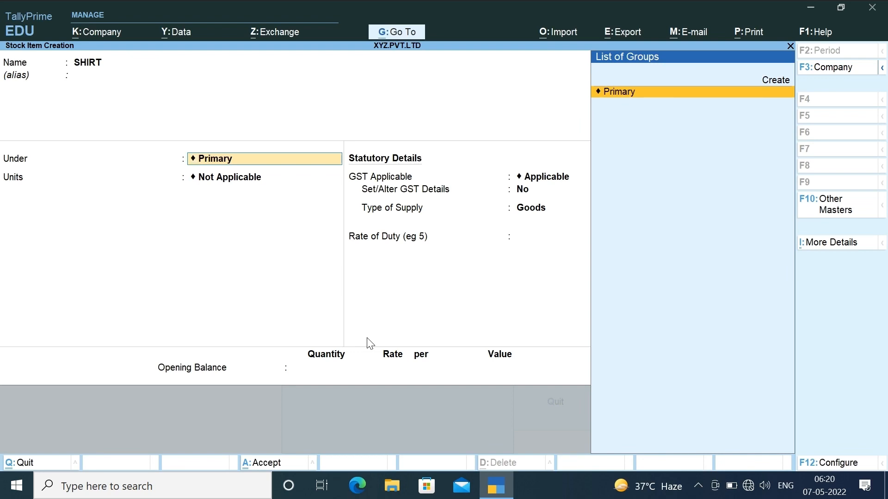
- Create stock group SHIRTS under Primary and assign it to SHIRT
key("Up")
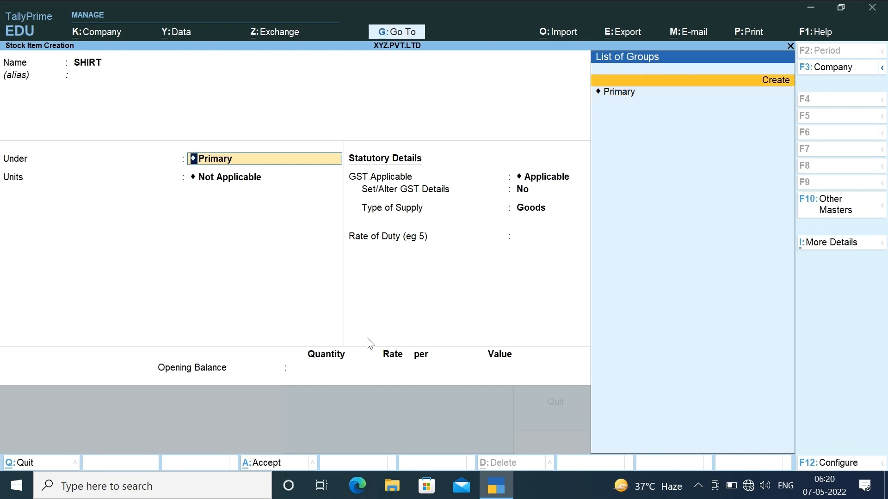
key("Return")
type("S")
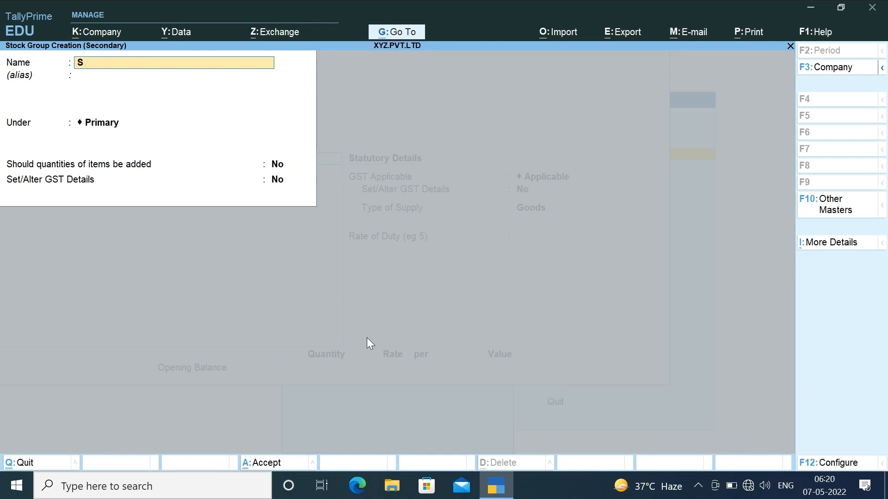
type("HIRTS")
key("Return")
key("Return")
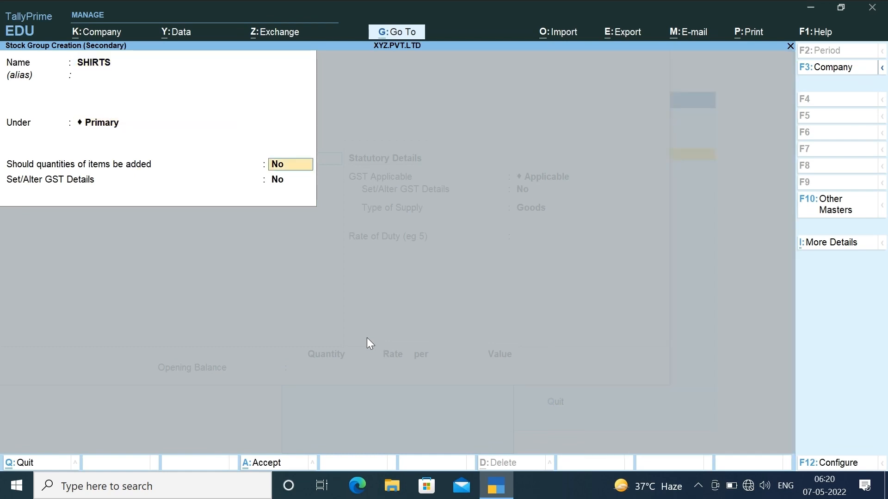
key("Return")
key("Return")
key("Return")
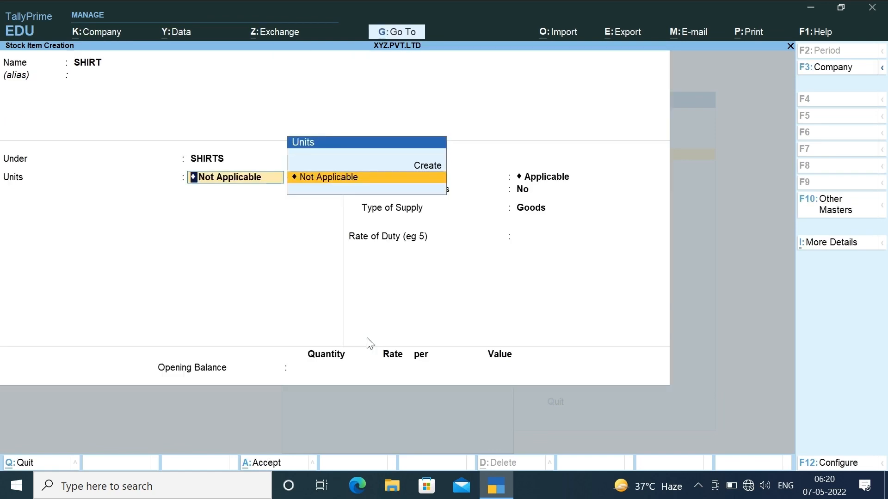
- Begin creating a new unit of measure for SHIRT
key("Up")
key("Down")
key("Up")
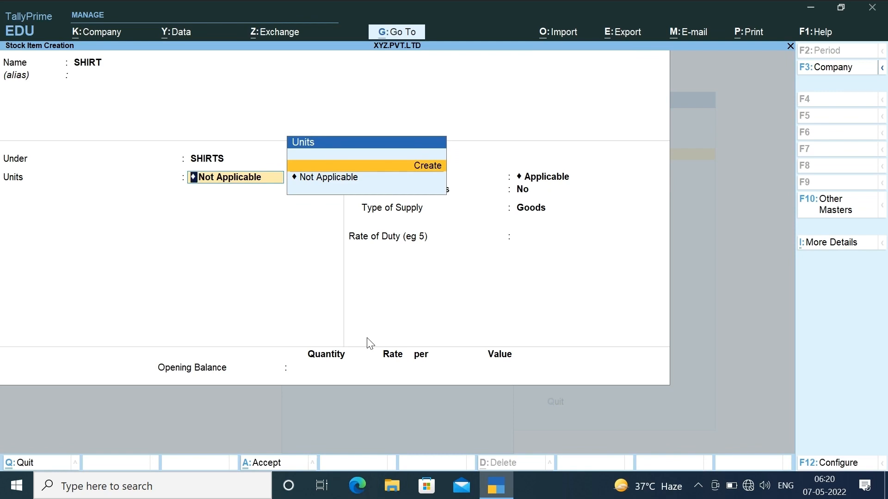
key("Return")
- Create unit PCS, formal name PIECES, UQC PCS-PIECES, with 0 decimal places
type("P")
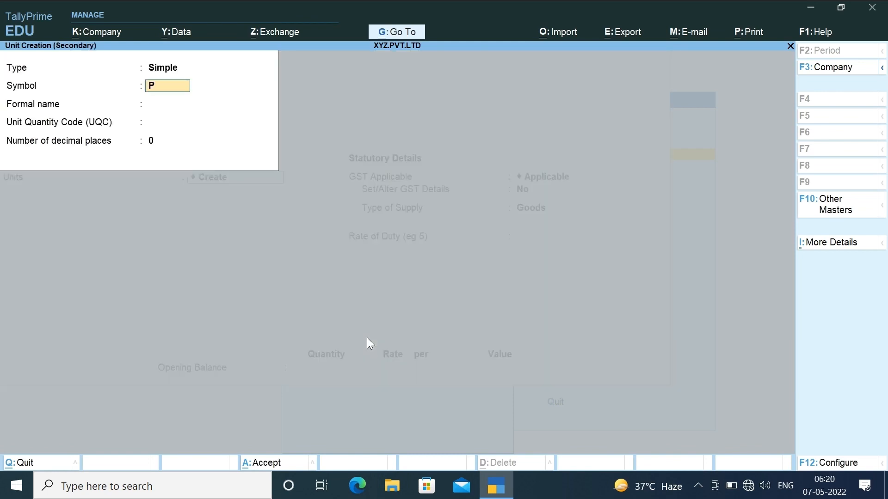
type("CS")
key("Return")
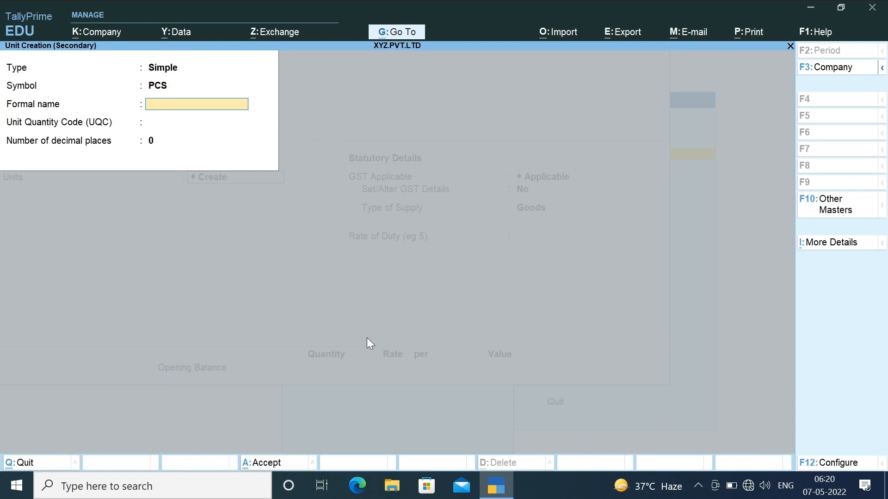
type("PIECES")
key("Return")
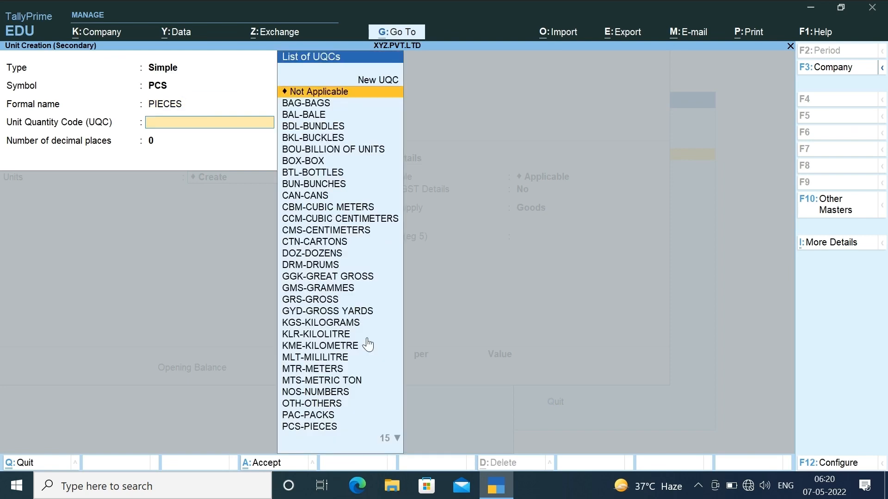
type("PI")
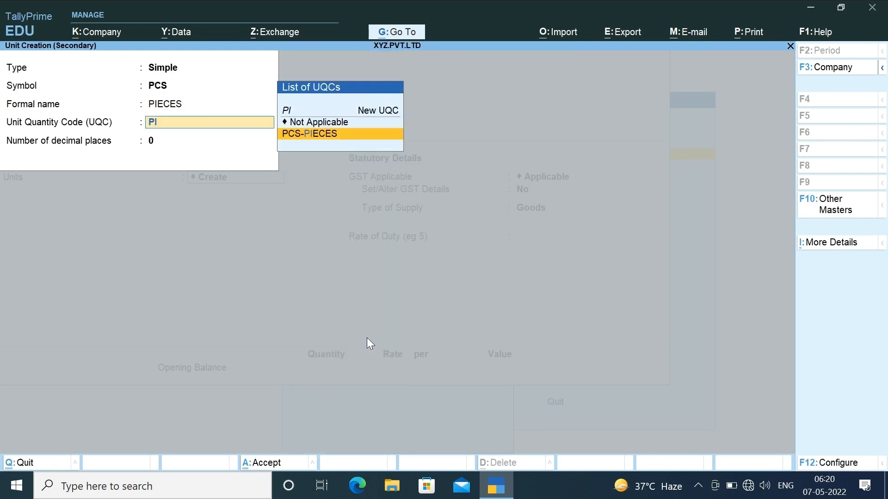
key("Return")
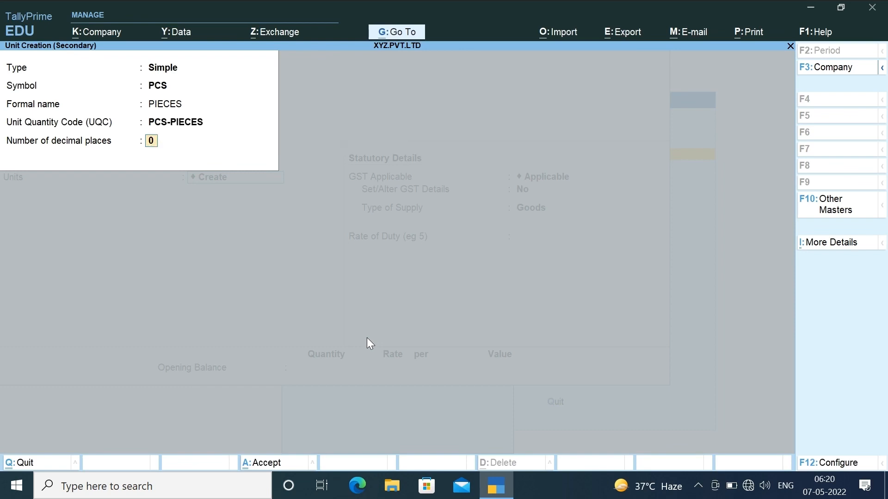
key("Return")
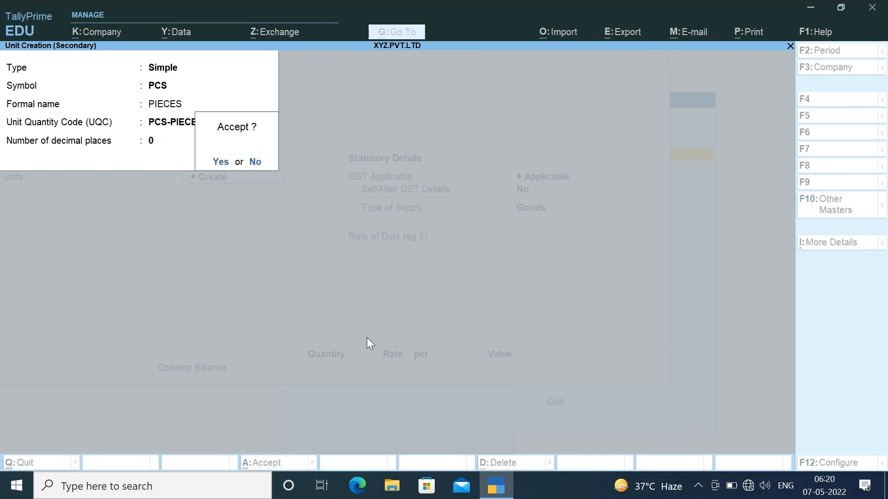
key("Return")
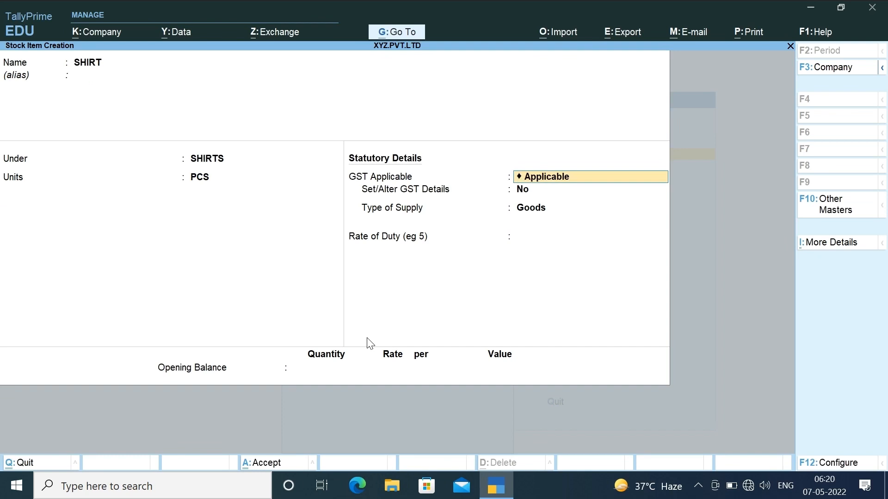
- Turn on GST details for SHIRT with calculation On Value and taxability Taxable
key("Return")
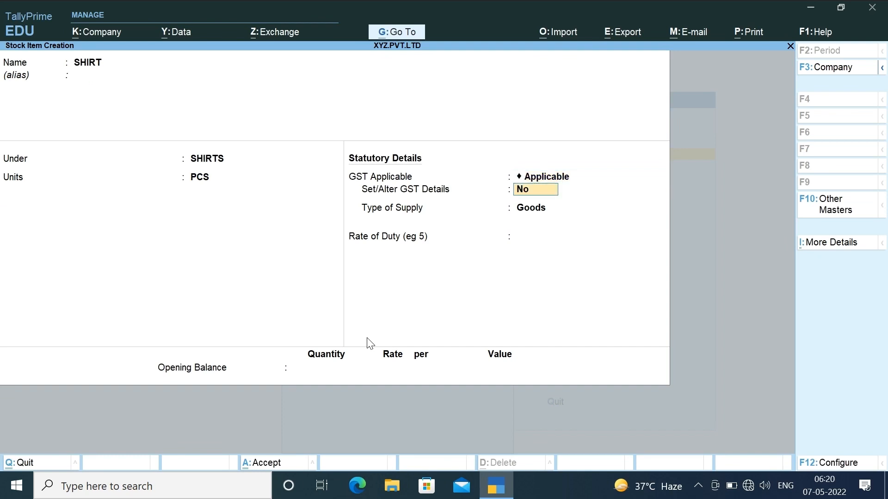
type("Y")
key("Return")
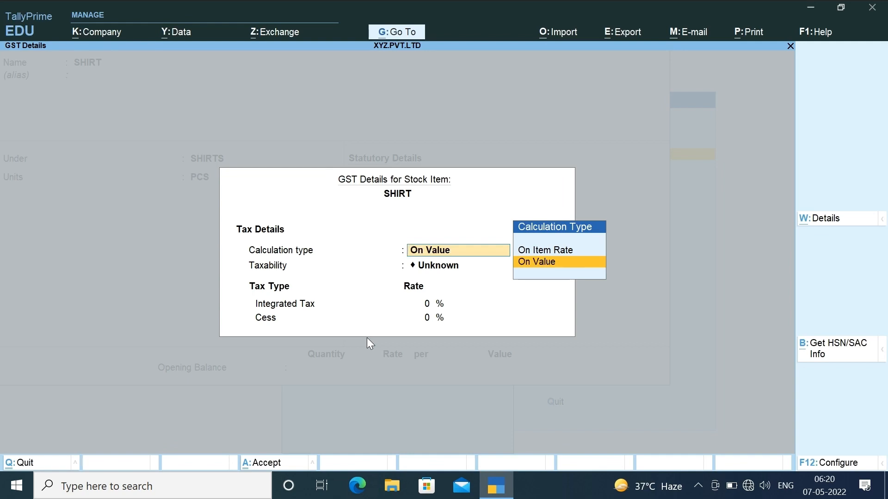
key("Return")
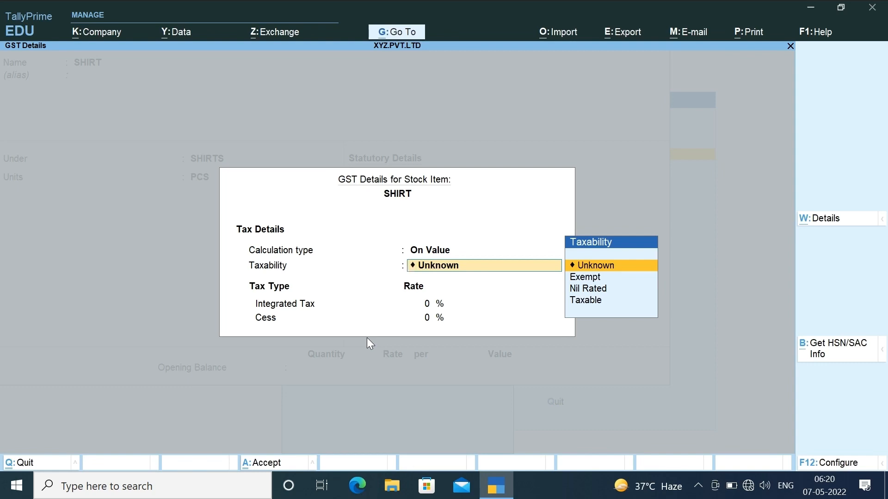
key("Down")
key("Down")
key("Down")
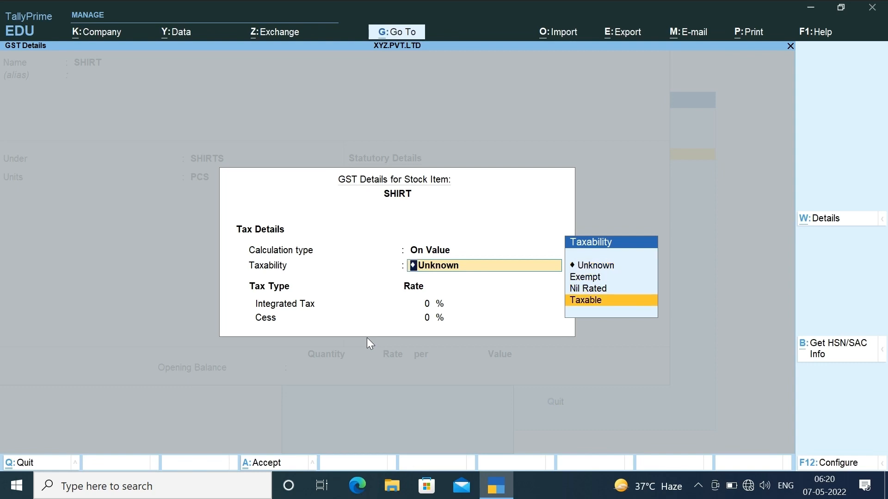
key("Return")
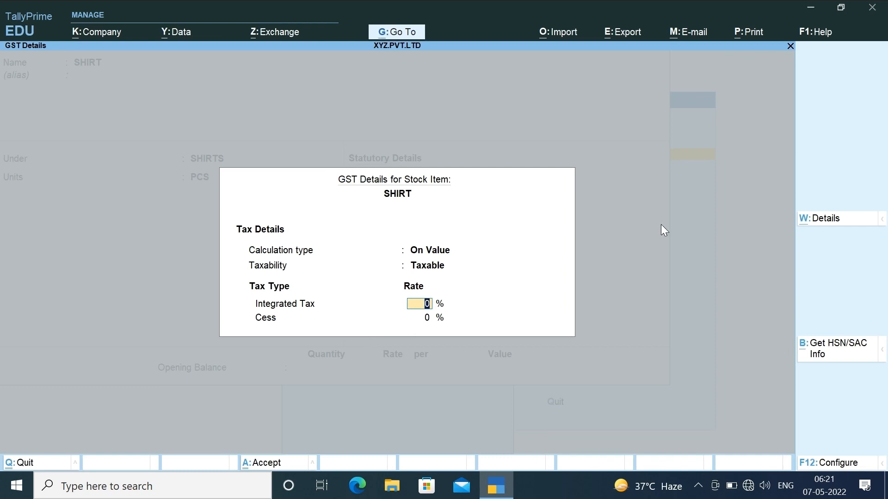
- Enable Allow HSN/SAC details and Show all GST Tax Types in the GST details configuration
key("F12")
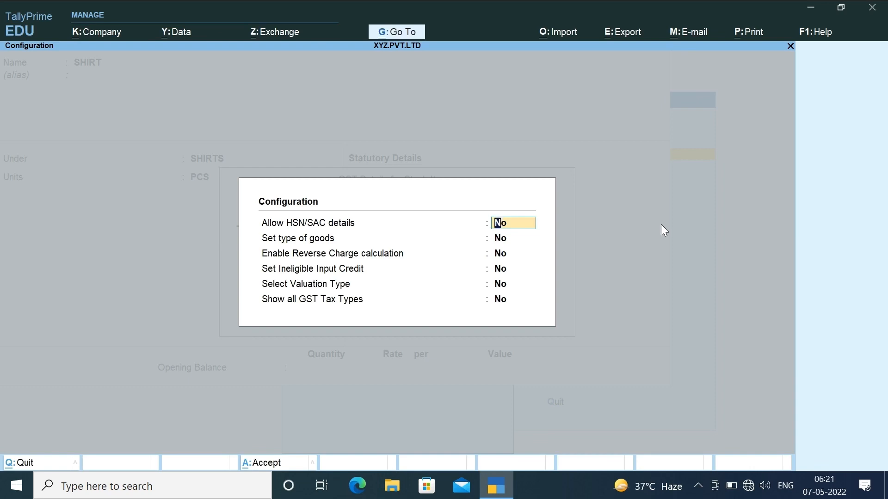
type("Y")
key("Return")
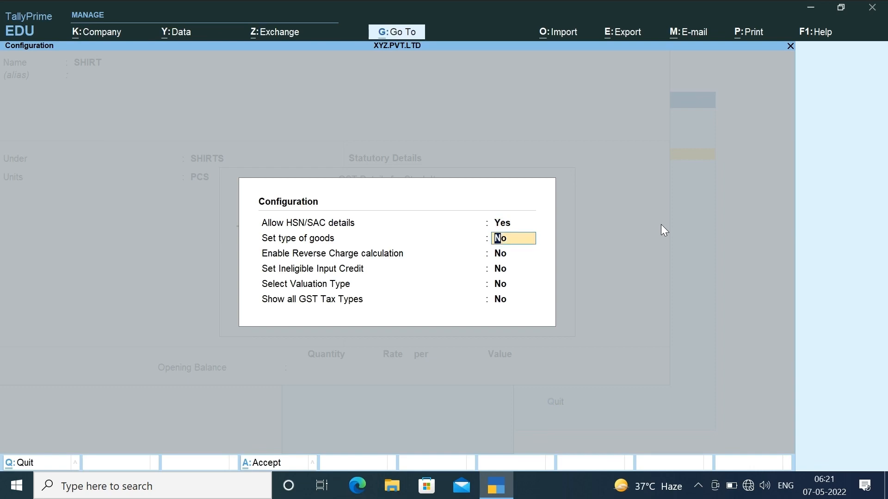
key("Return")
key("Return")
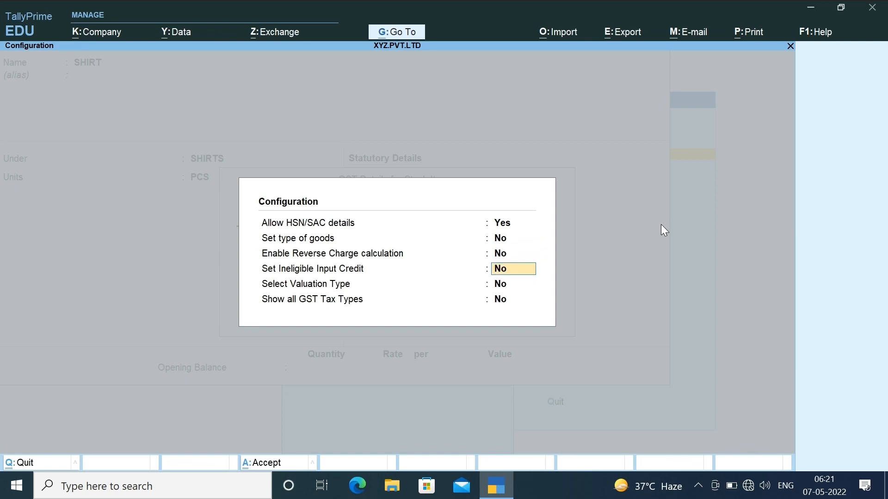
key("Return")
key("Return")
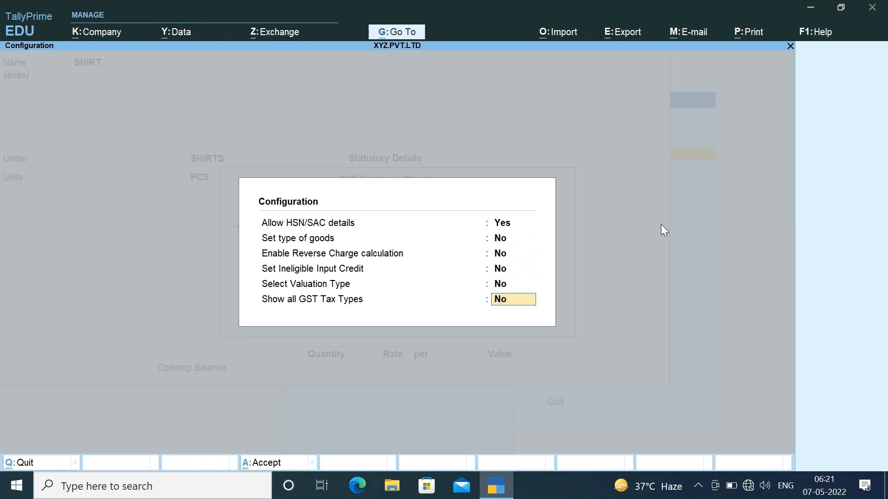
type("y")
key("Return")
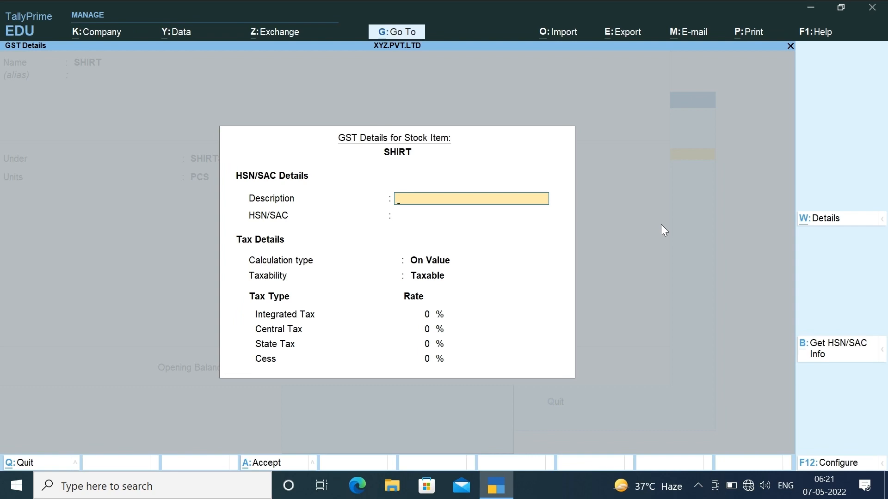
key("Return")
- Give SHIRT HSN 6105, On Value, Taxable, 12% integrated tax, and save the item
type("61")
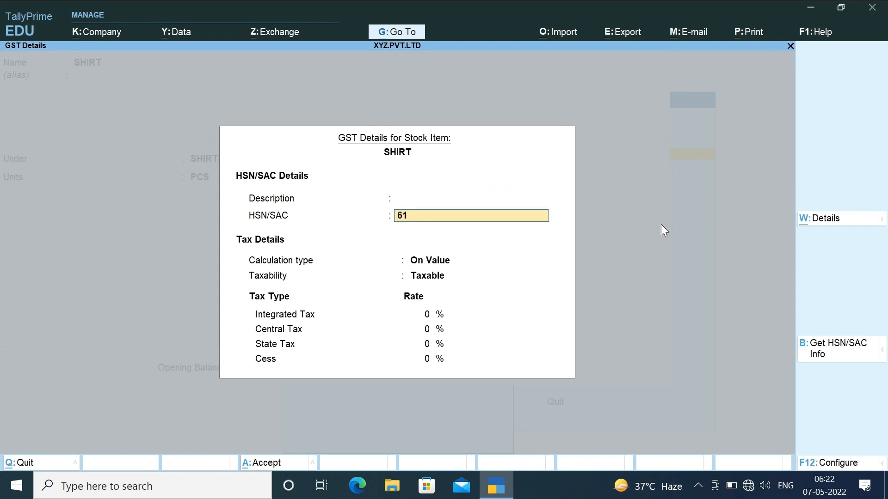
type("05")
key("Return")
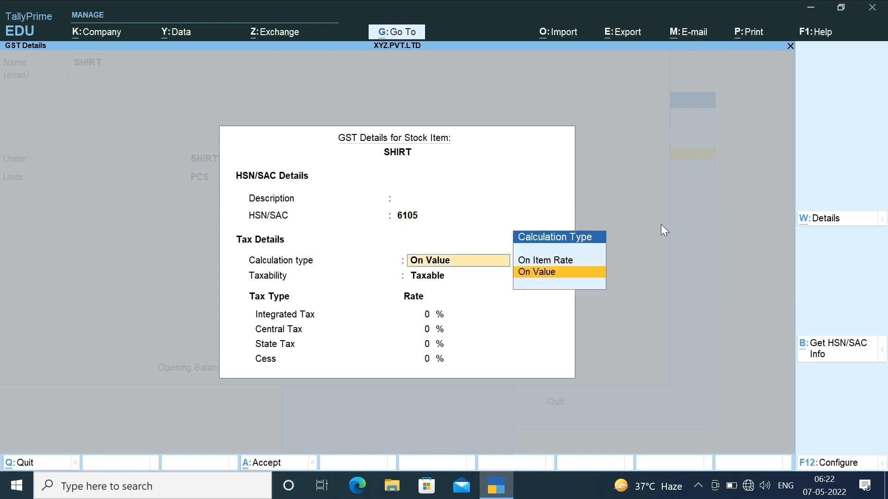
key("Return")
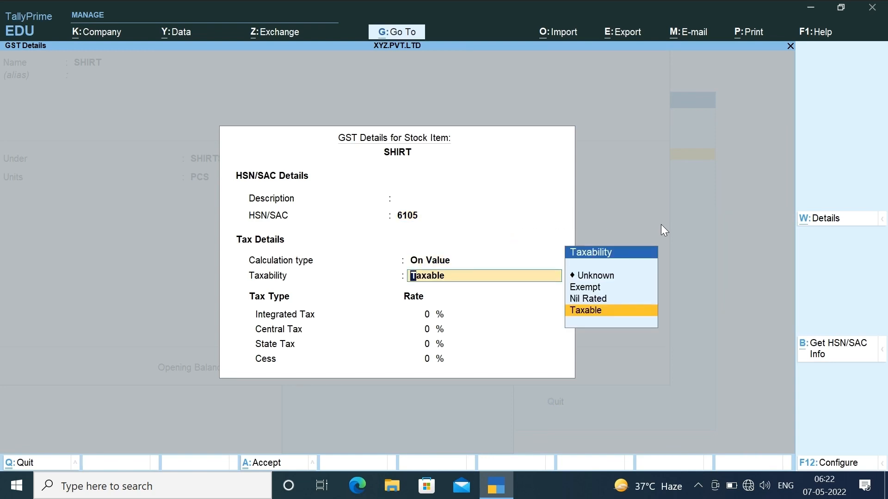
key("Return")
type("12")
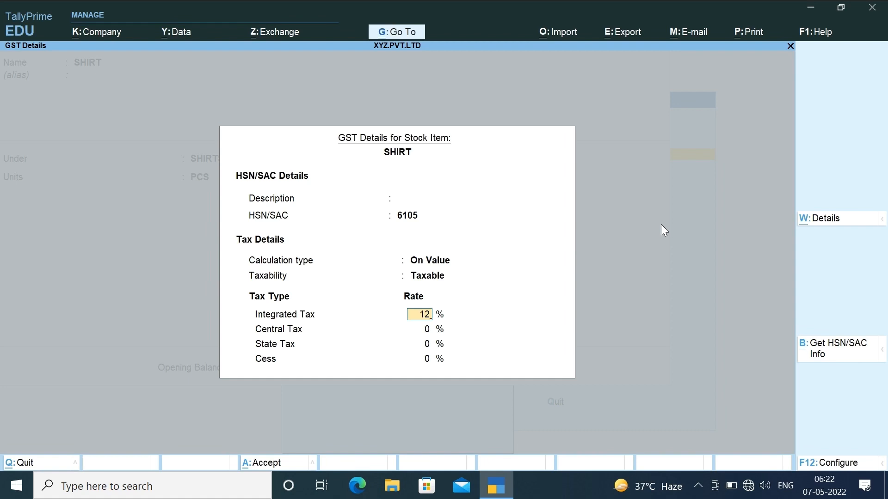
key("Return")
key("Return")
key("Return")
key("Return")
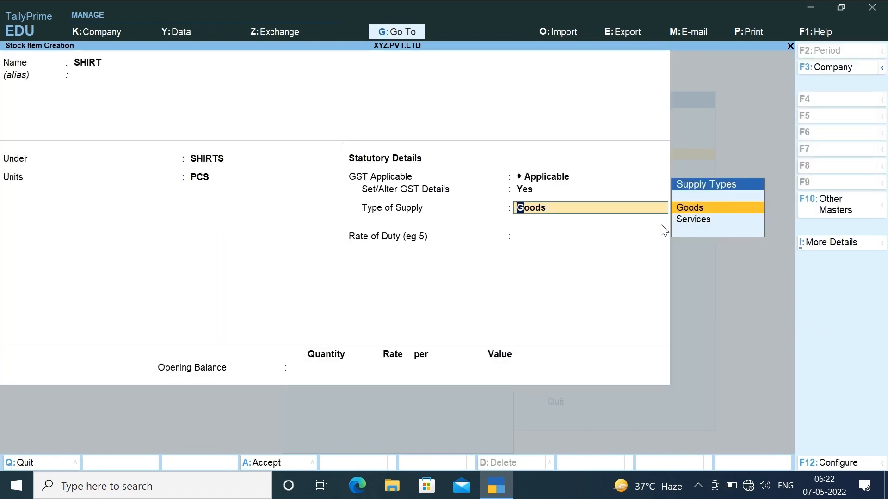
key("Return")
key("Return")
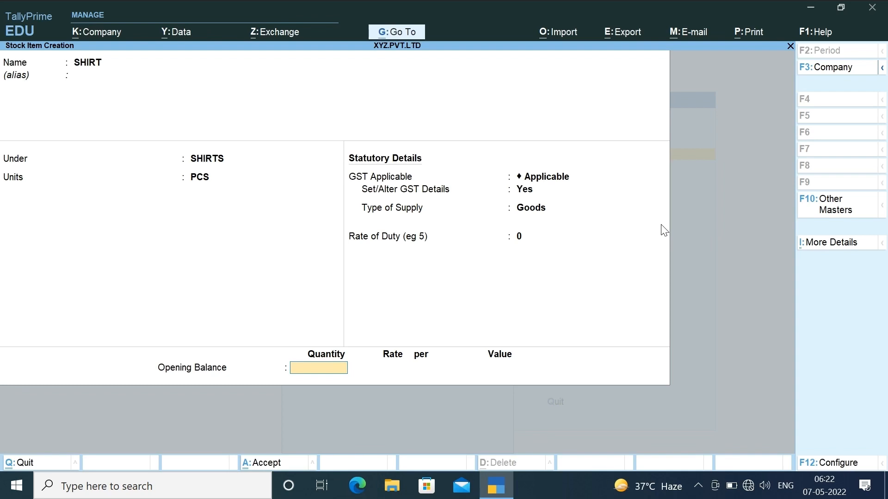
key("Return")
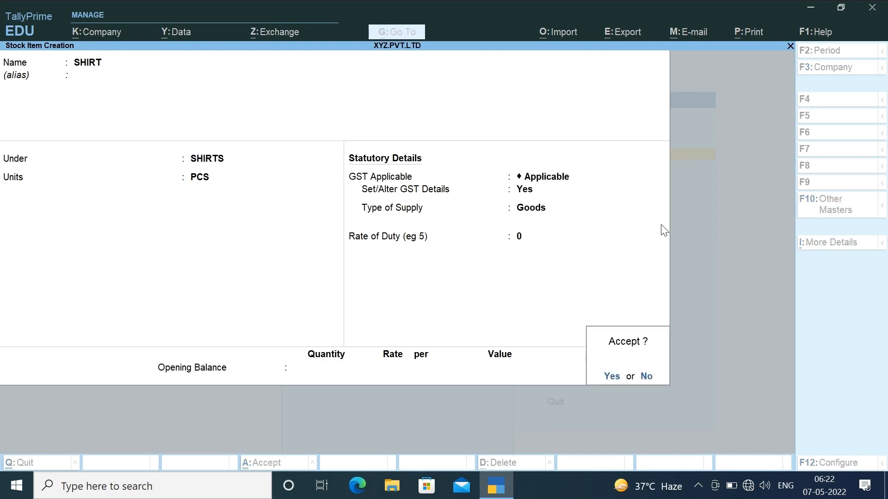
key("Return")
- Name the new stock item PENT and create a stock group named PENTS
type("PENT")
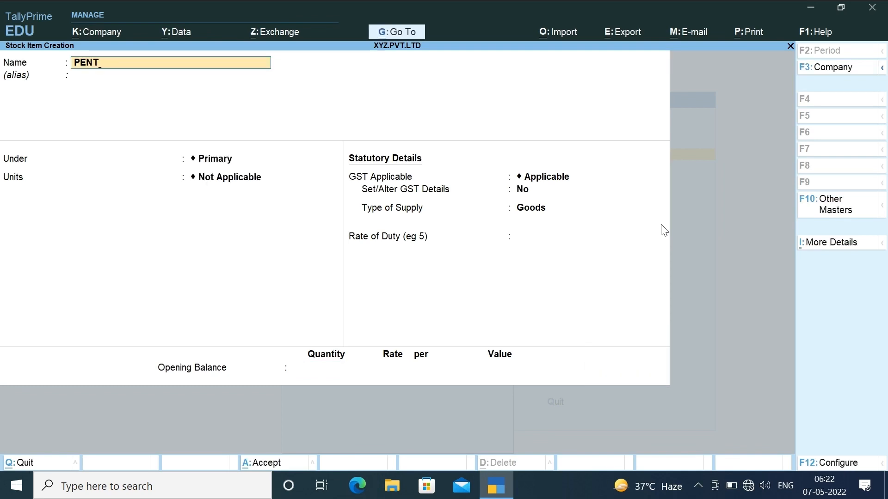
key("Return")
key("alt+c")
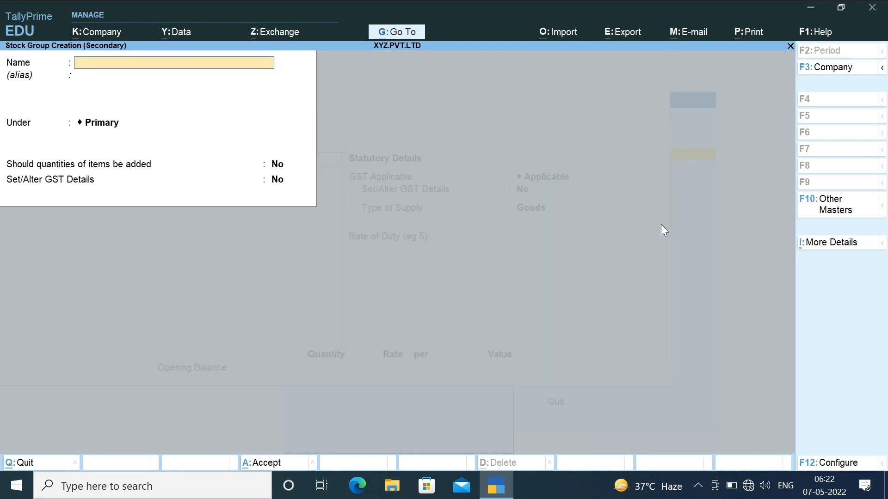
type("PENTS")
key("Return")
key("Return")
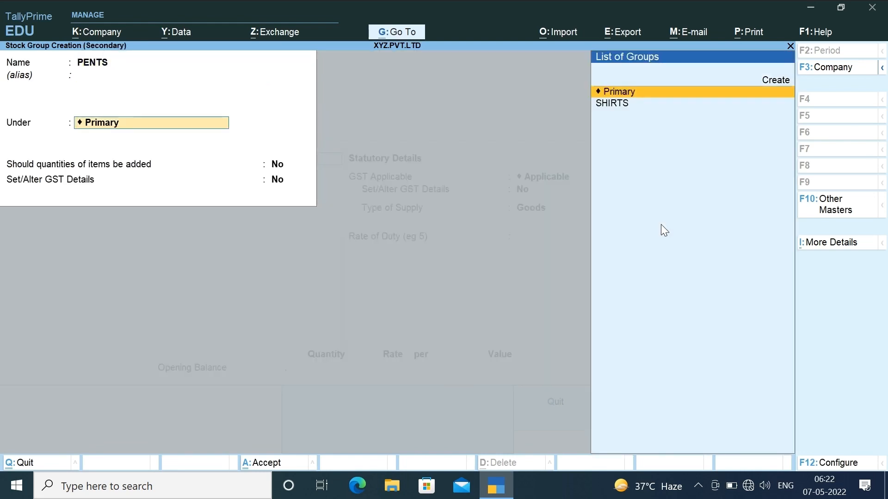
key("Return")
key("Return")
- File PENTS under Primary, give PENT the PCS unit, and open its GST details
key("Return")
key("Return")
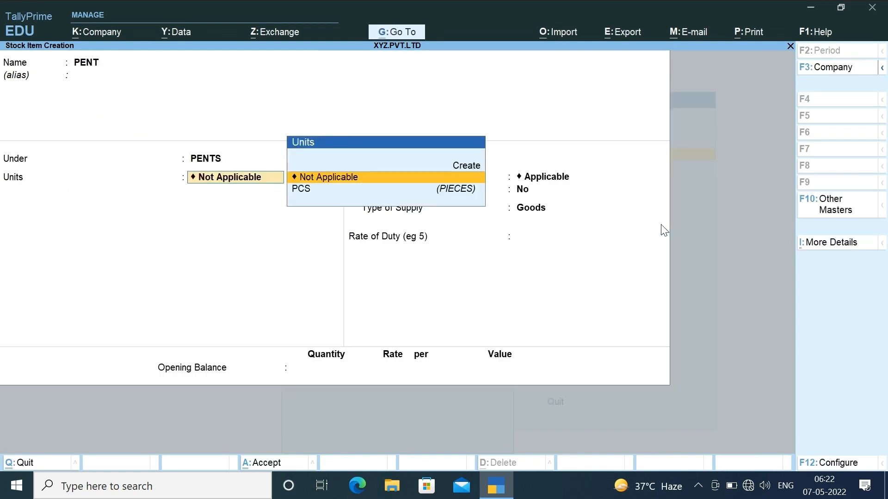
key("Down")
key("Return")
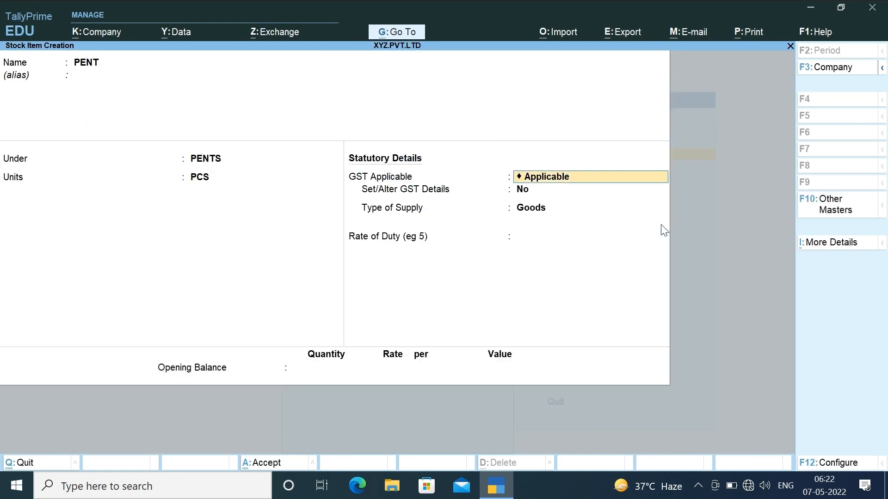
key("Return")
type("Y")
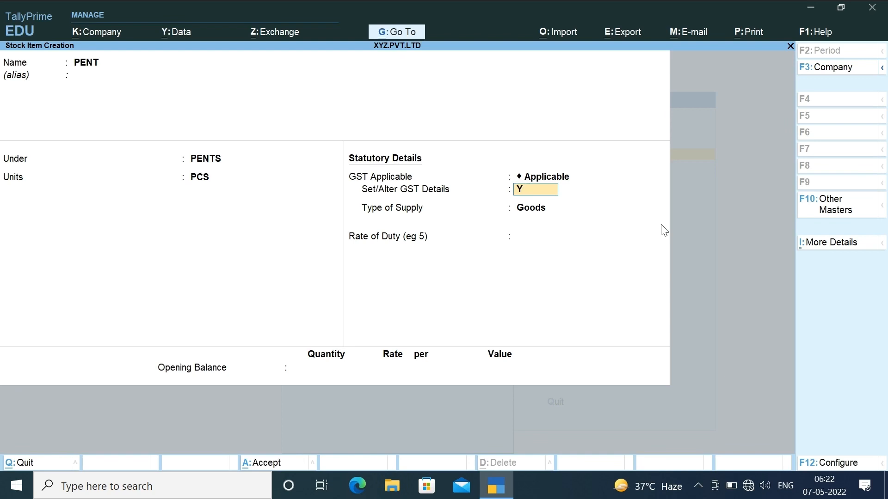
key("Return")
key("Return")
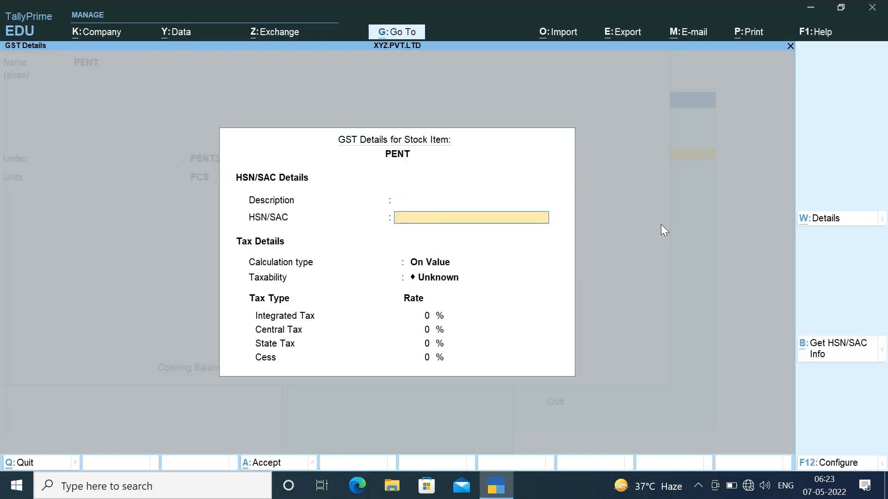
- Give PENT HSN 6203, Taxable at 12% integrated tax, rate of duty 0, and save it
type("6203")
key("Return")
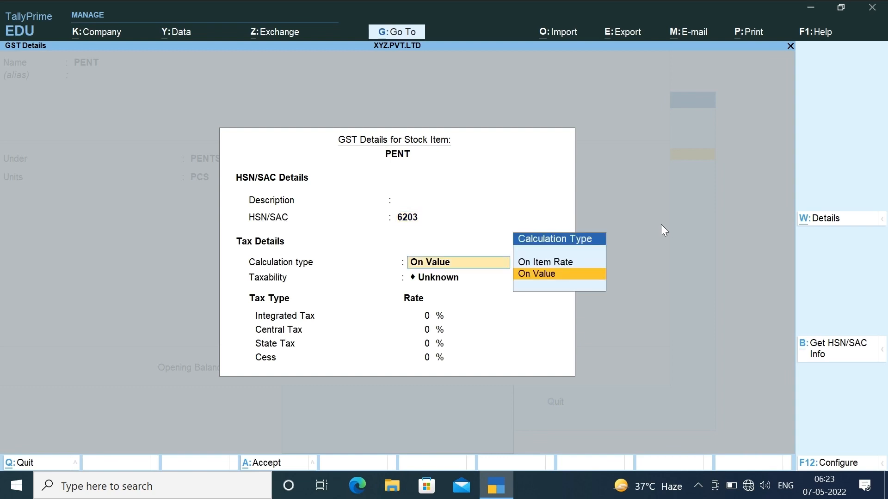
key("Return")
key("Down")
key("Down")
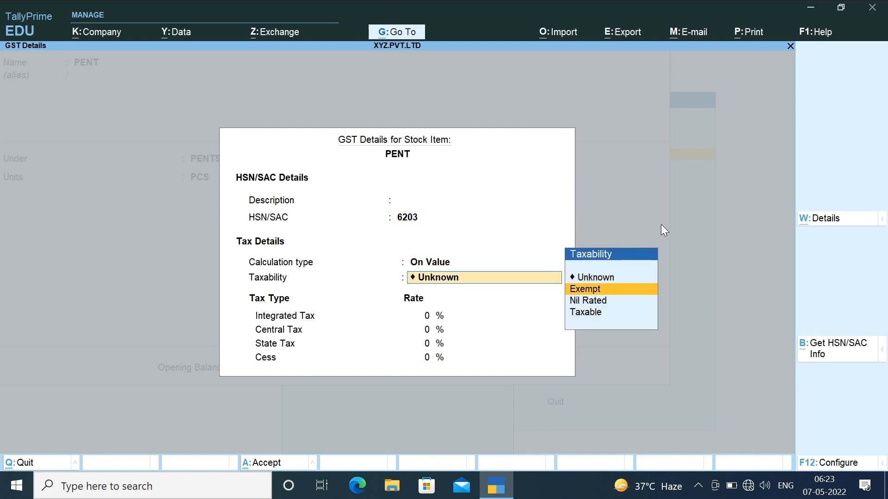
key("Down")
key("Return")
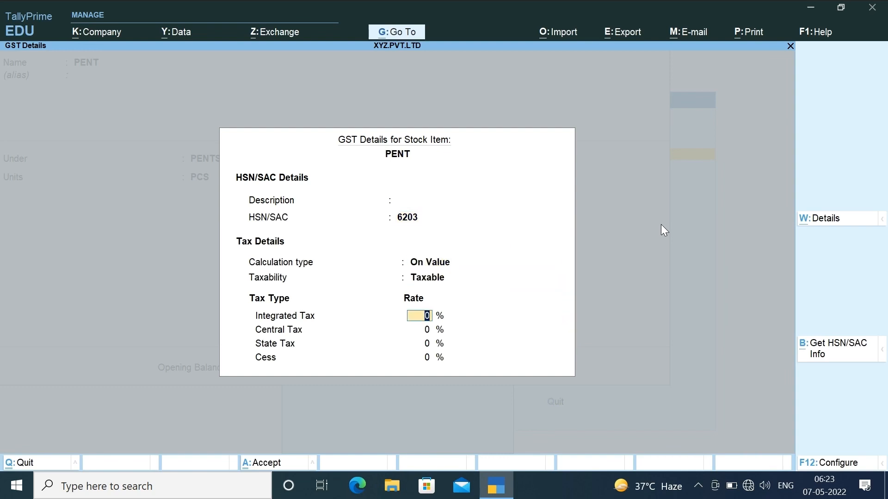
type("12")
key("Return")
key("Return")
key("Return")
key("Return")
key("Return")
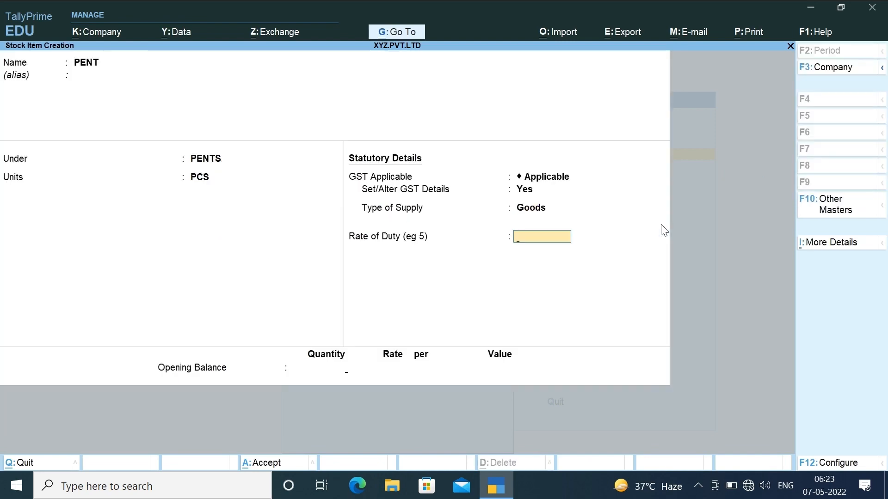
key("Return")
key("Return")
key("Return")
key("Escape")
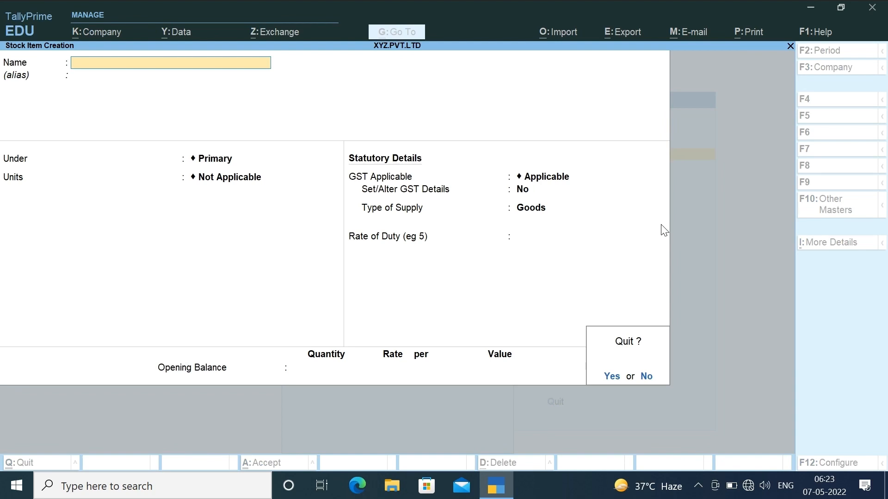
key("Return")
- Quit stock item creation and open the Alter list of Stock Items showing PENT and SHIRT
key("Escape")
key("a")
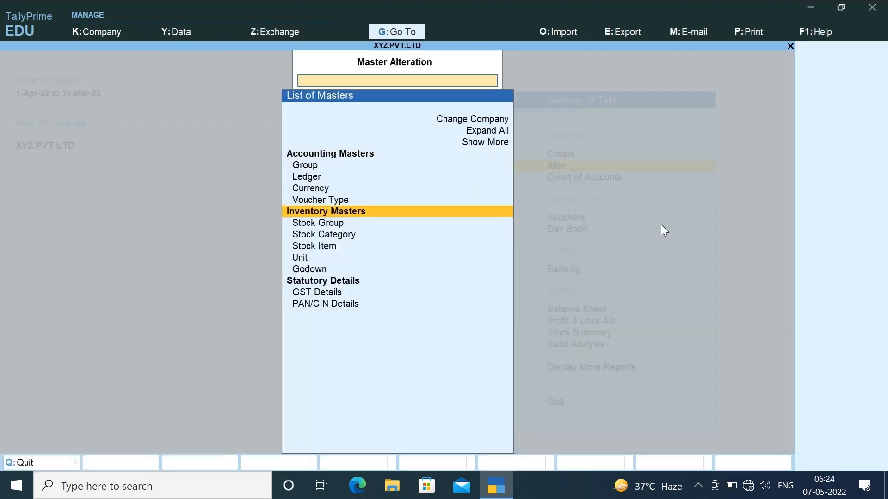
key("Down")
key("Down")
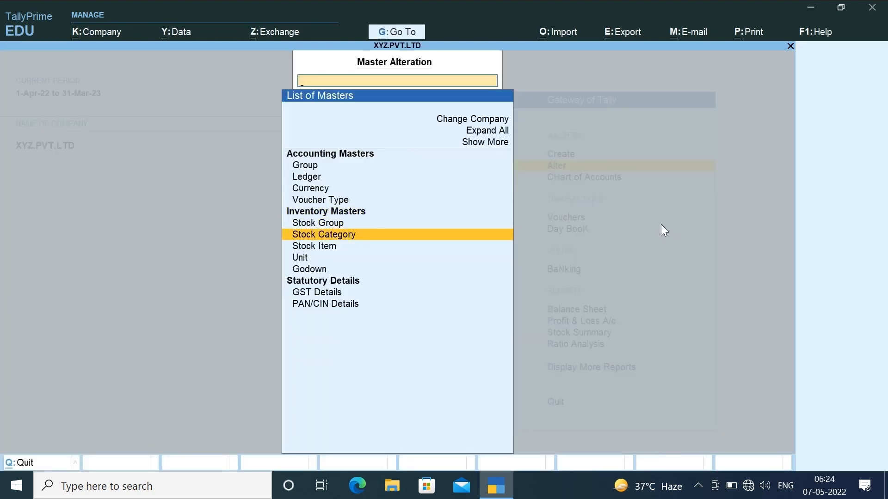
key("Down")
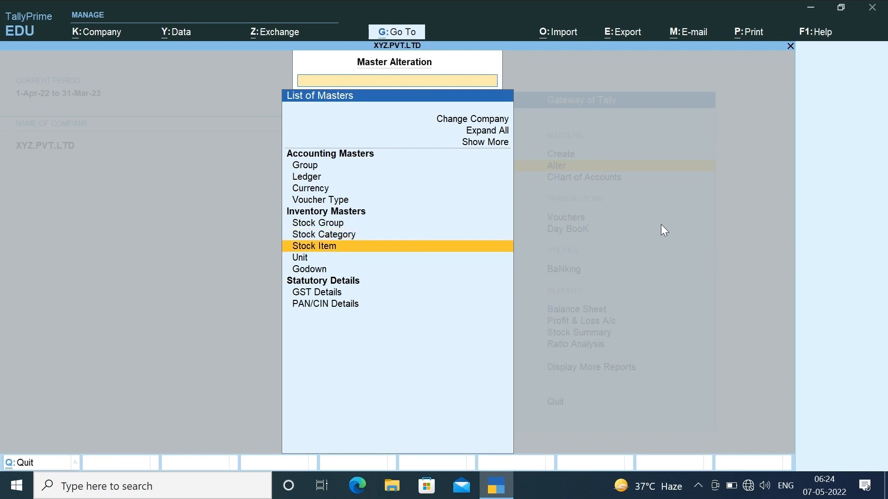
key("Return")
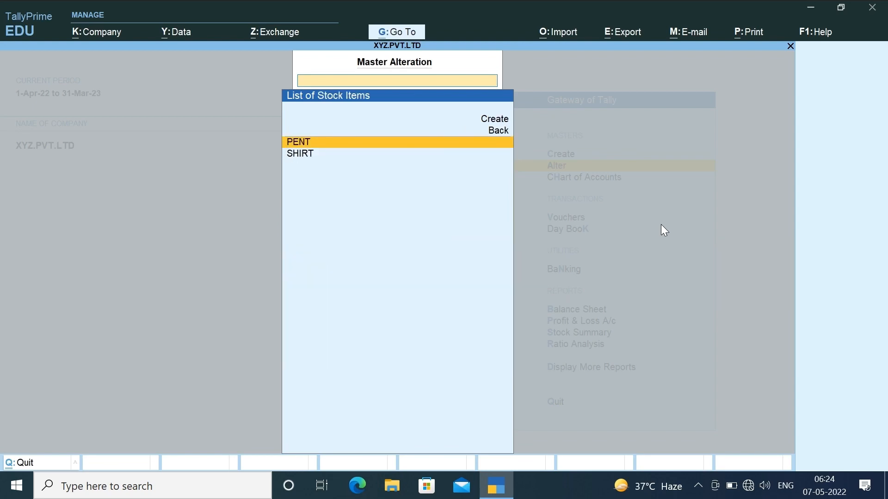